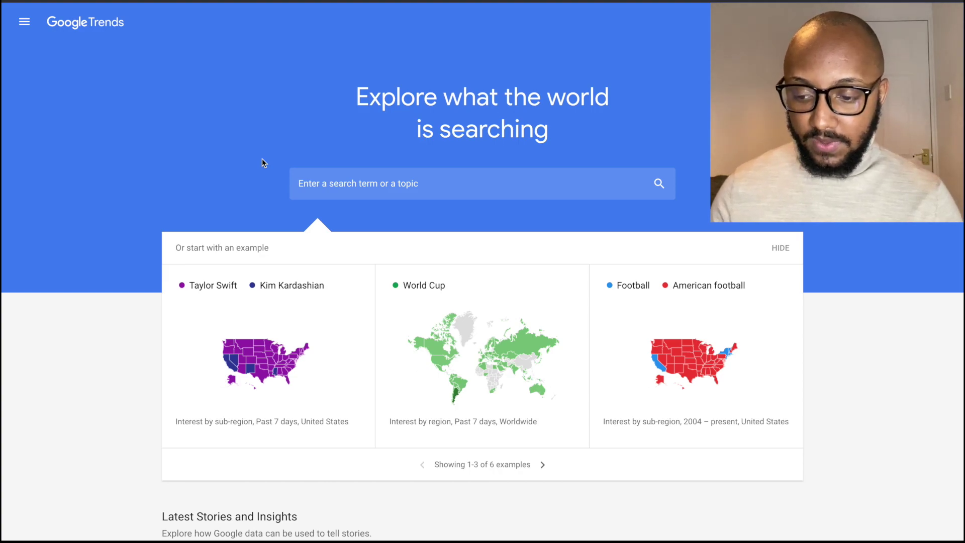
Explore search interest for the term "anime reaction"
{"action": "left_click", "coordinate": [374, 184]}
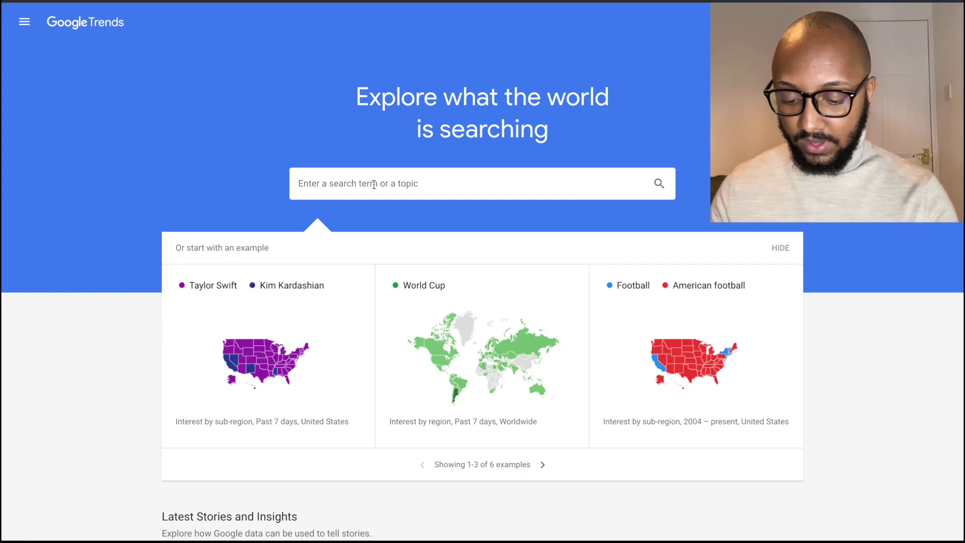
{"action": "type", "text": "anime reactio"}
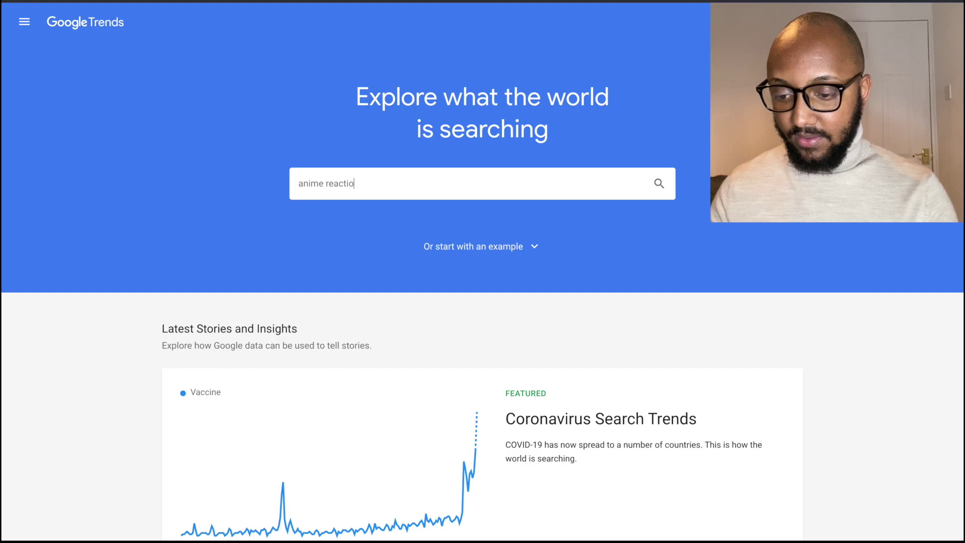
{"action": "type", "text": "n"}
{"action": "key", "text": "Return"}
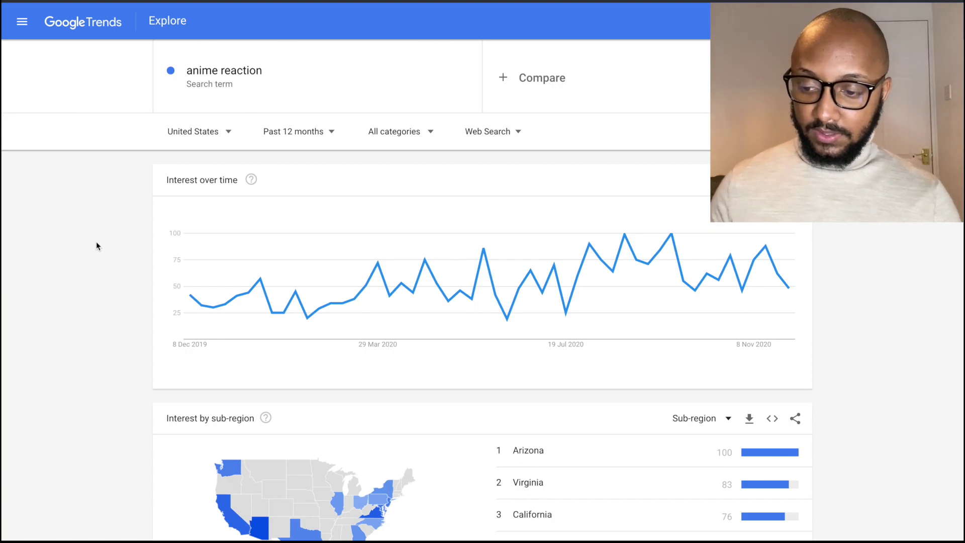
Filter the anime reaction data to YouTube Search and set the location to Worldwide
{"action": "left_click", "coordinate": [487, 133]}
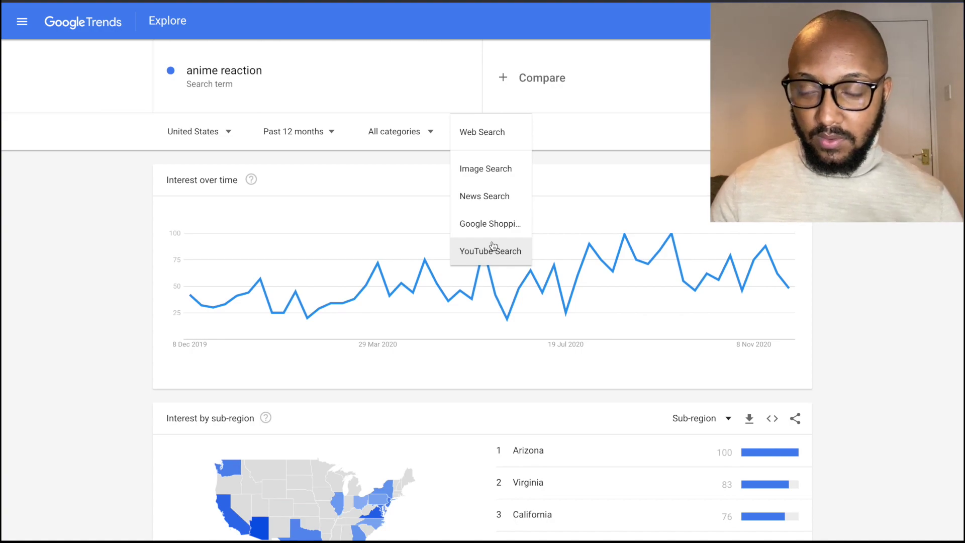
{"action": "left_click", "coordinate": [479, 250]}
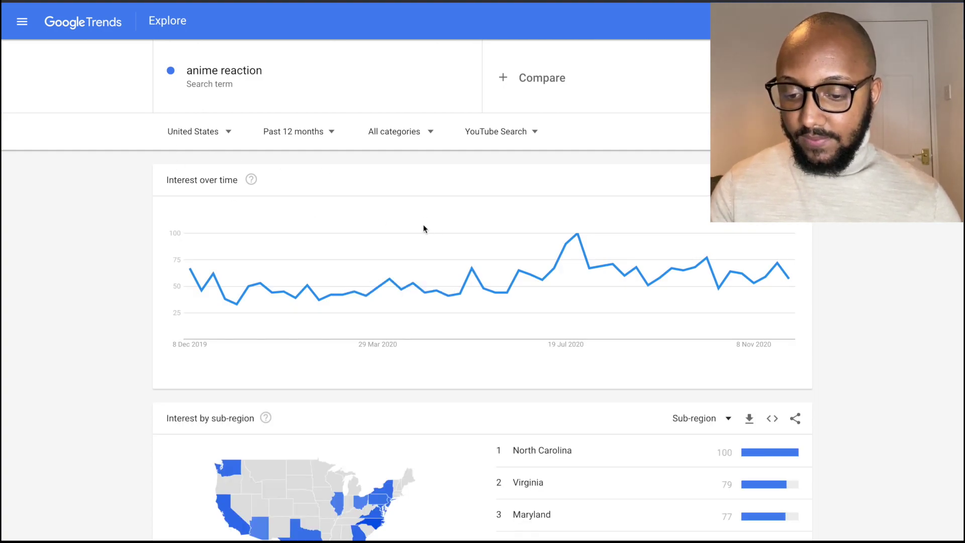
{"action": "left_click", "coordinate": [211, 133]}
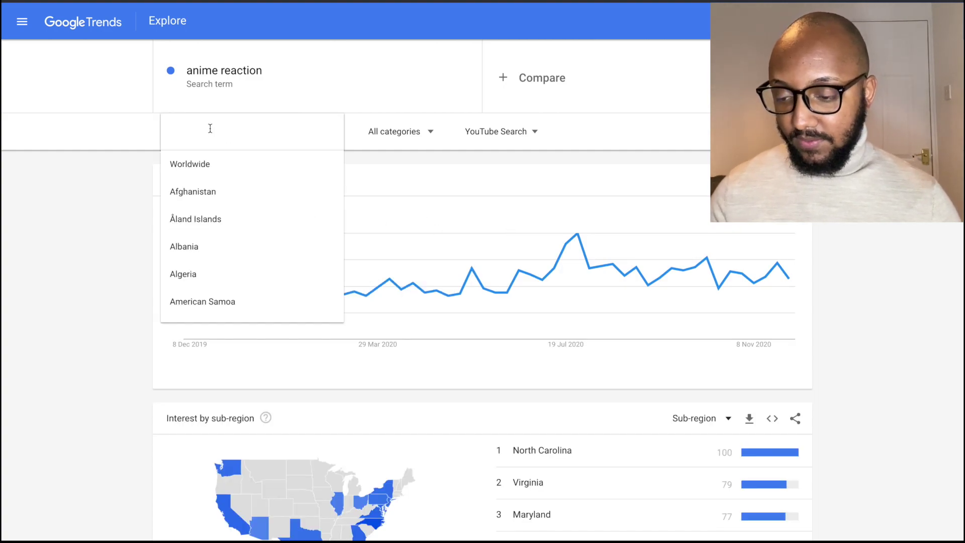
{"action": "left_click", "coordinate": [234, 166]}
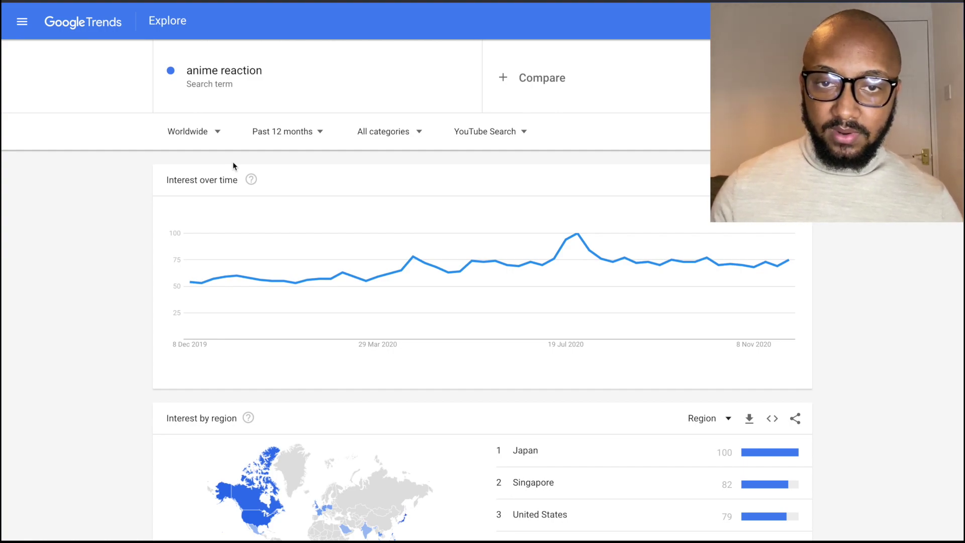
Examine the anime reaction interest over time, the regional ranking, and the related topics and queries
{"action": "mouse_move", "coordinate": [522, 256]}
{"action": "scroll", "coordinate": [120, 252], "scroll_direction": "down", "scroll_amount": 1}
{"action": "scroll", "coordinate": [120, 251], "scroll_direction": "up", "scroll_amount": 1}
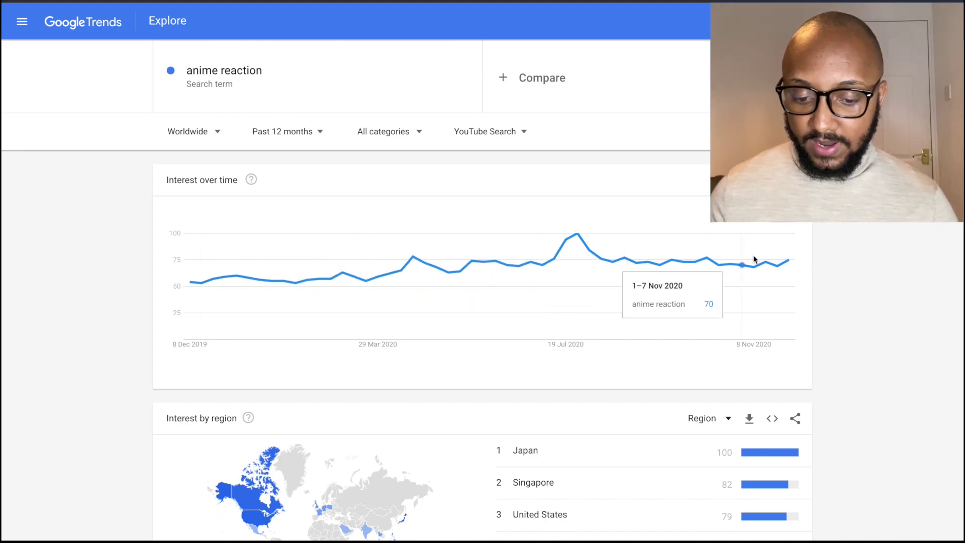
{"action": "scroll", "coordinate": [895, 288], "scroll_direction": "down", "scroll_amount": 6}
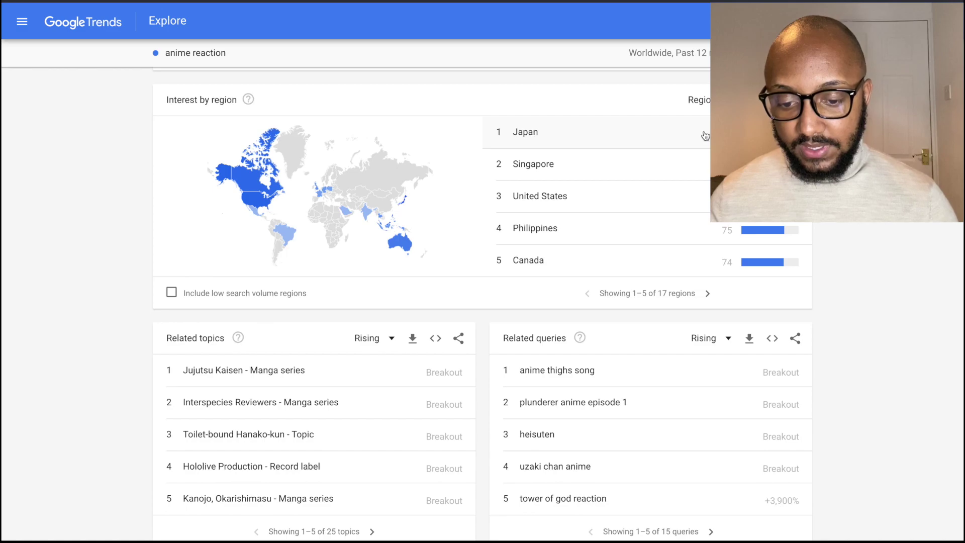
{"action": "scroll", "coordinate": [624, 122], "scroll_direction": "up", "scroll_amount": 6}
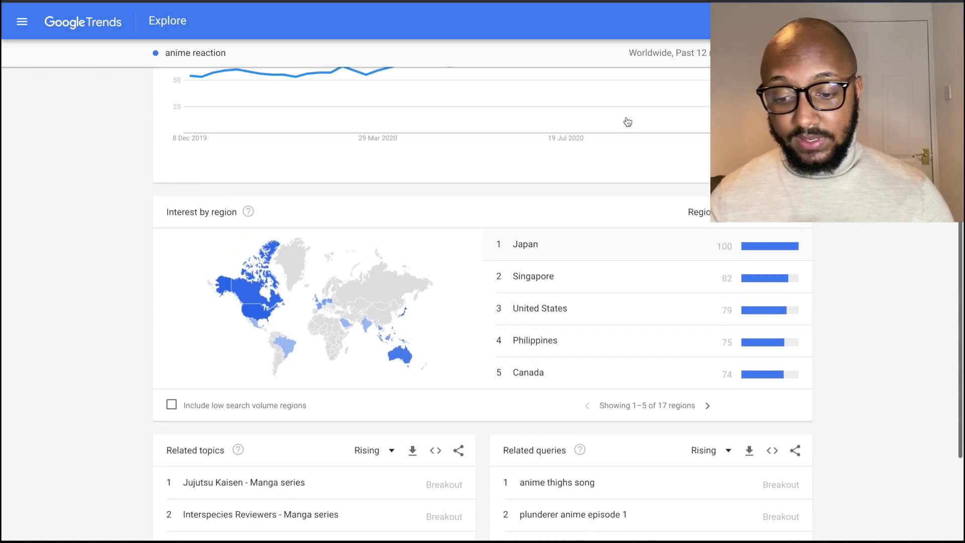
{"action": "scroll", "coordinate": [610, 160], "scroll_direction": "down", "scroll_amount": 1}
{"action": "mouse_move", "coordinate": [577, 269]}
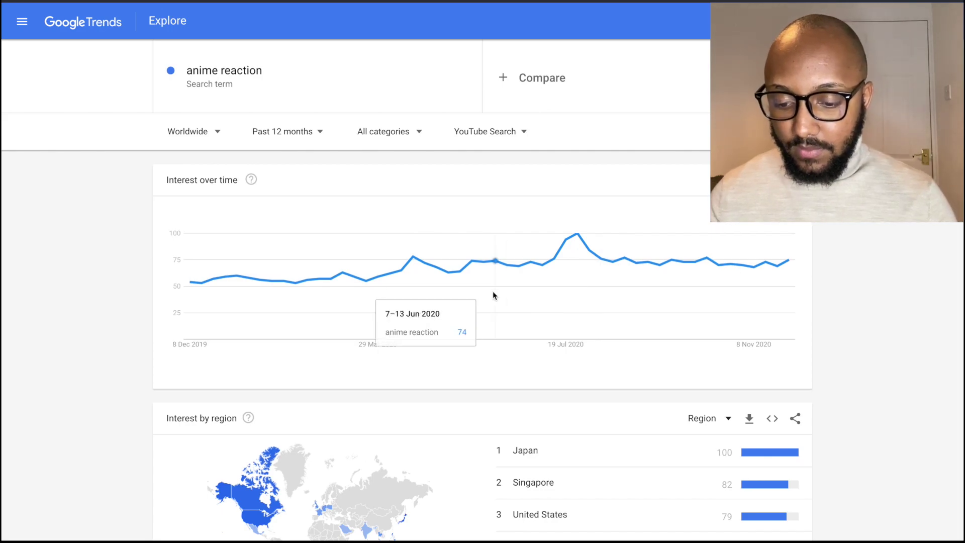
{"action": "scroll", "coordinate": [493, 291], "scroll_direction": "down", "scroll_amount": 6}
{"action": "scroll", "coordinate": [492, 291], "scroll_direction": "up", "scroll_amount": 1}
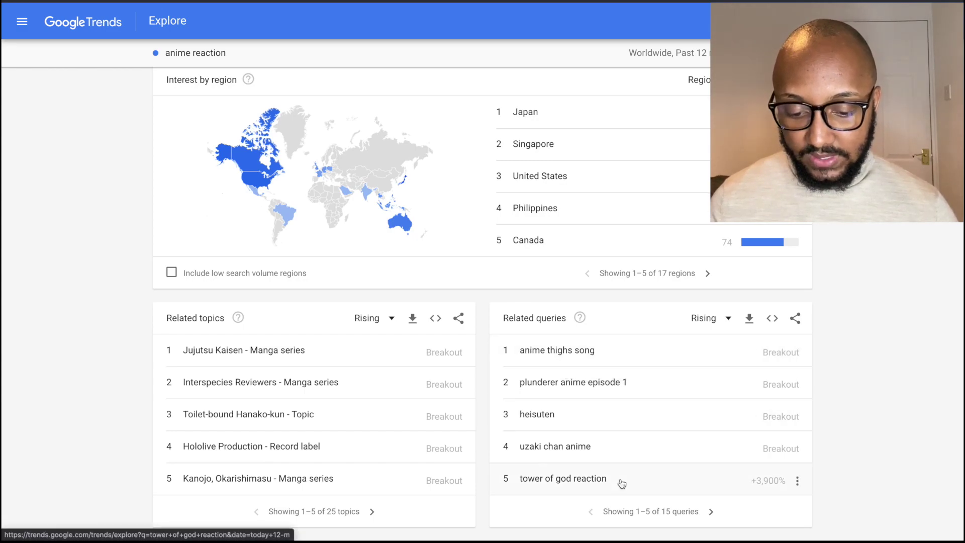
Page through all rising related queries for anime reaction and switch the related queries list to Top
{"action": "left_click", "coordinate": [711, 512]}
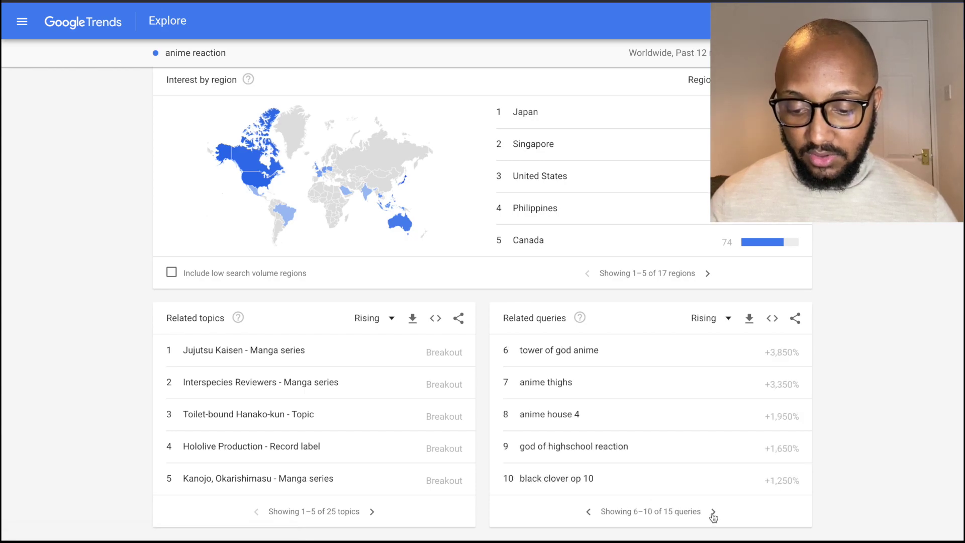
{"action": "left_click", "coordinate": [713, 512]}
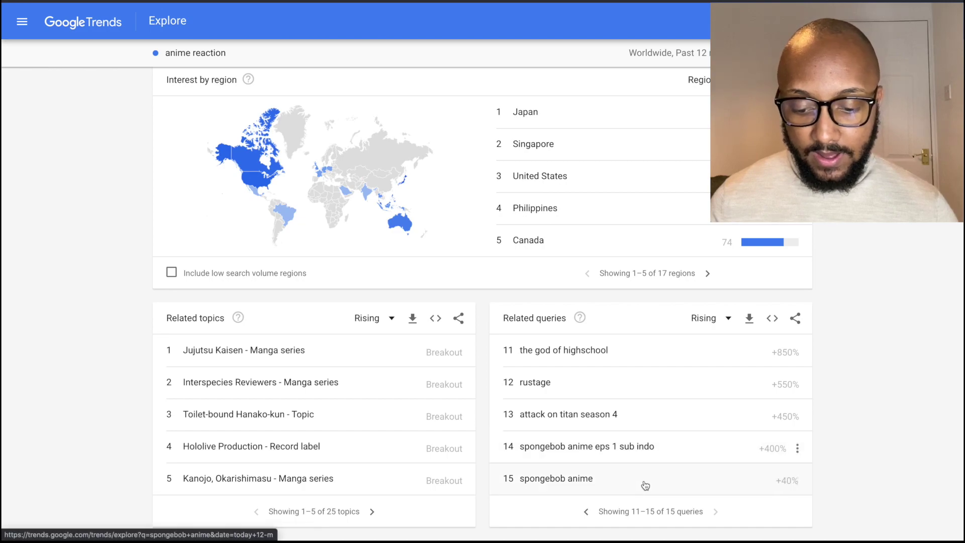
{"action": "left_click", "coordinate": [586, 512]}
{"action": "left_click", "coordinate": [587, 513]}
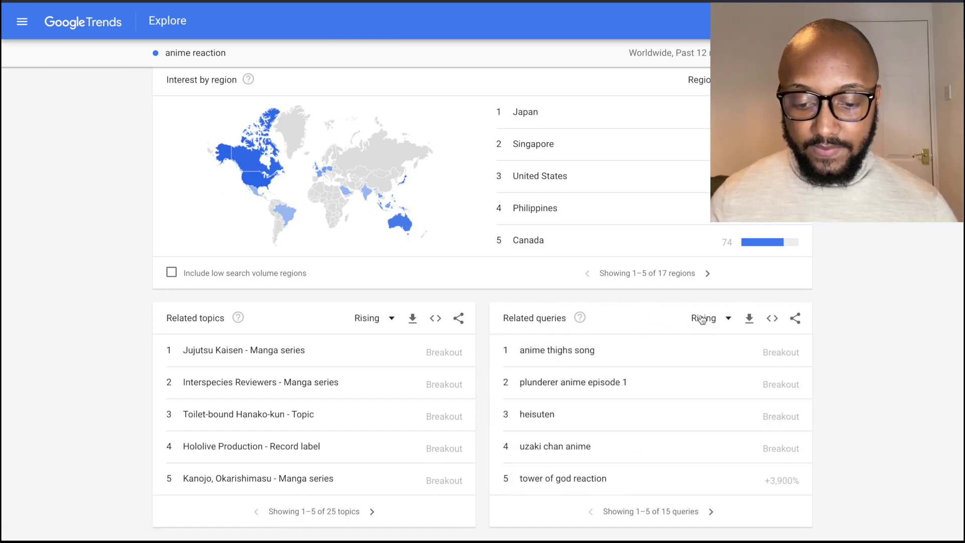
{"action": "left_click", "coordinate": [727, 320]}
{"action": "left_click", "coordinate": [704, 356]}
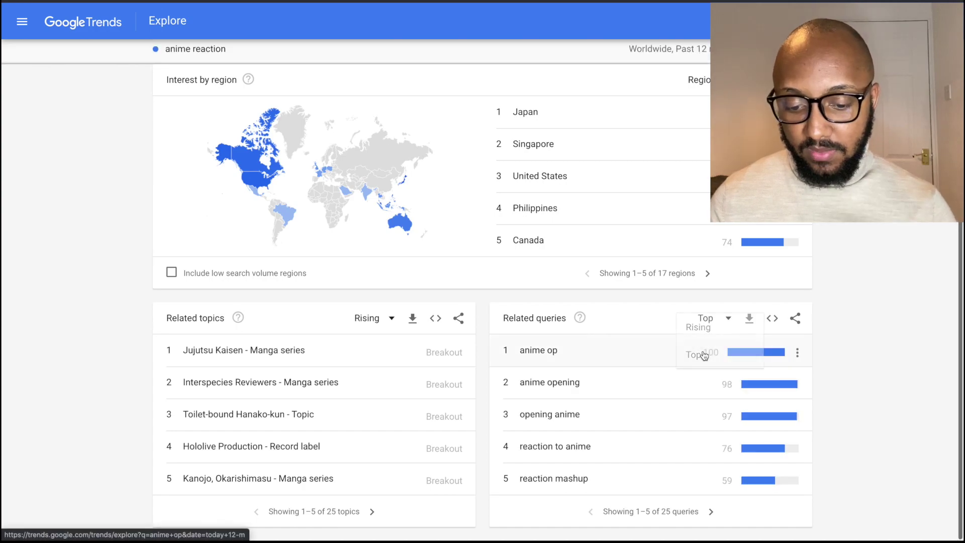
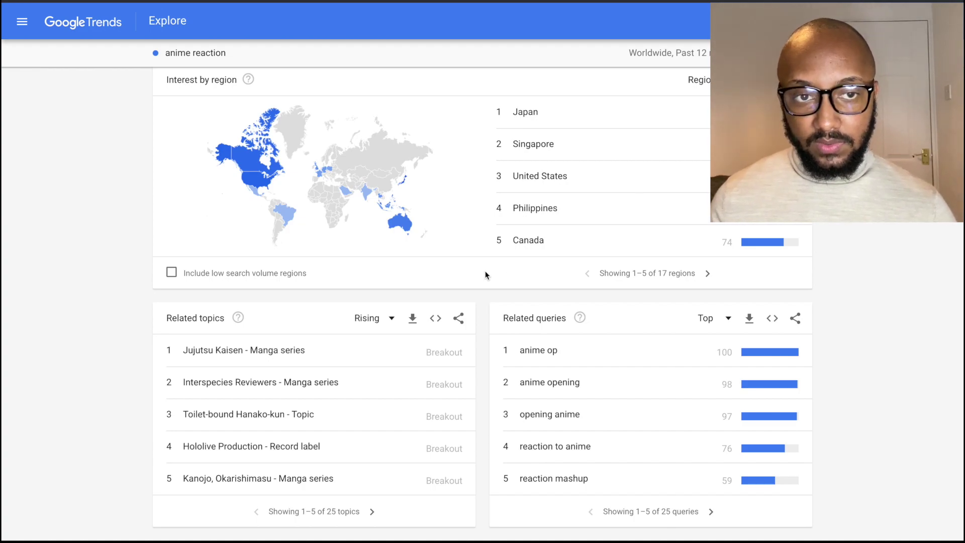
Replace the anime reaction term by searching "seo" and choosing the Search engine optimization topic
{"action": "scroll", "coordinate": [486, 275], "scroll_direction": "up", "scroll_amount": 8}
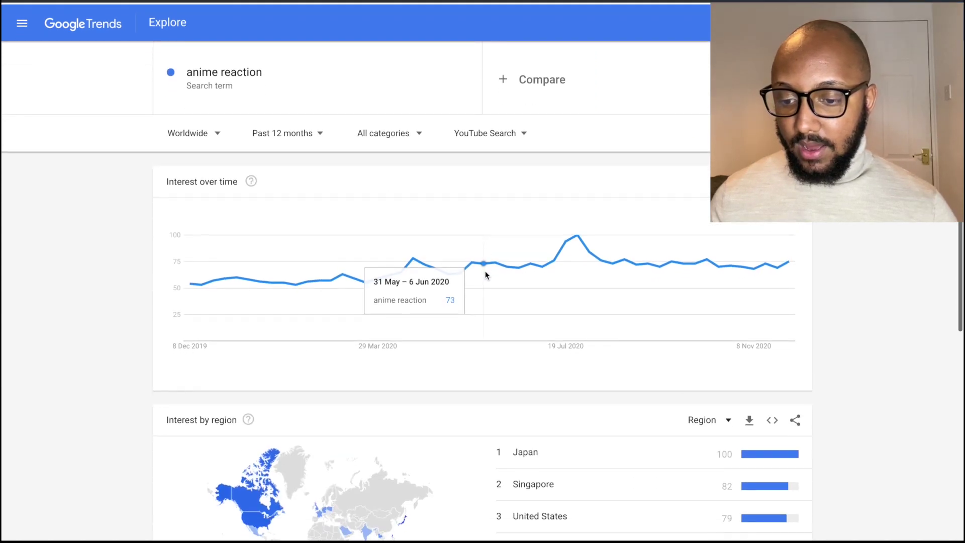
{"action": "left_click", "coordinate": [350, 74]}
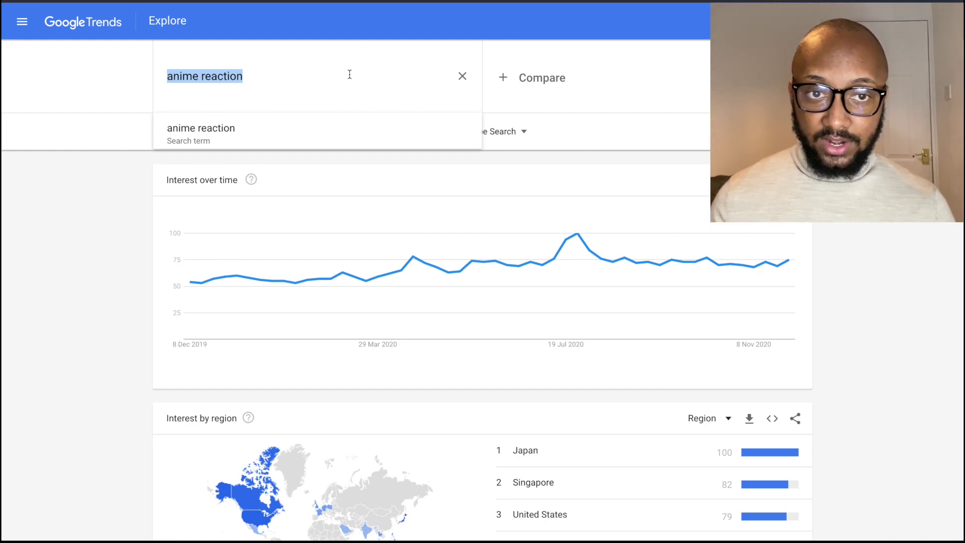
{"action": "left_click", "coordinate": [349, 74]}
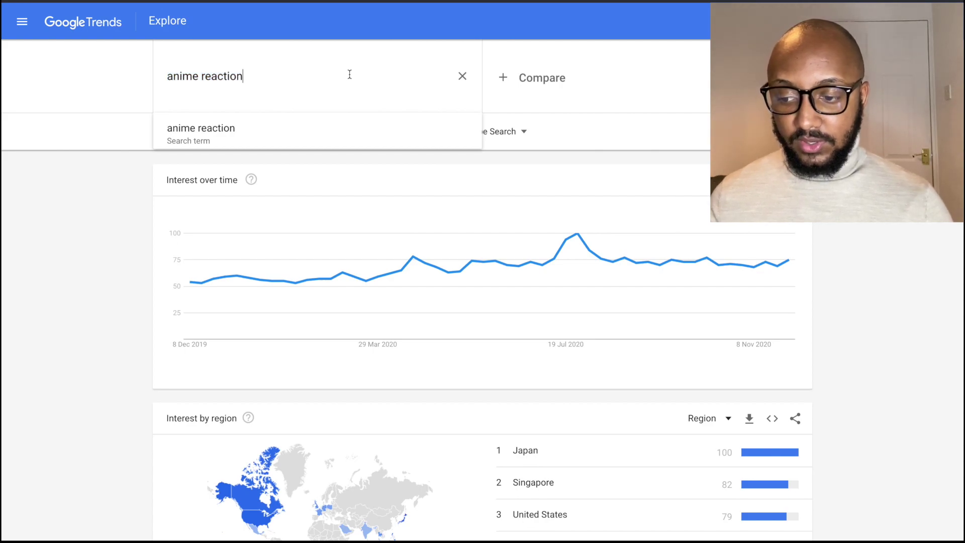
{"action": "key", "text": "ctrl+a"}
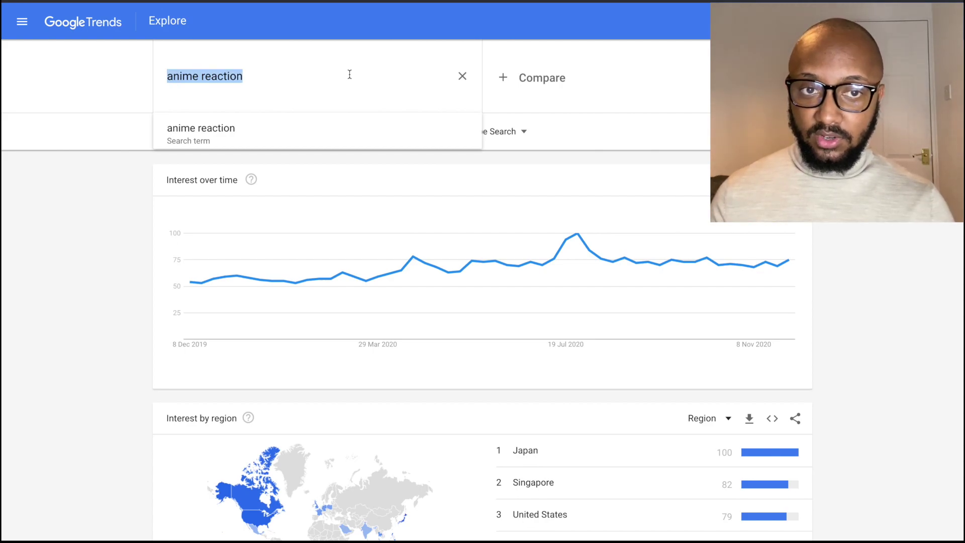
{"action": "type", "text": "seo"}
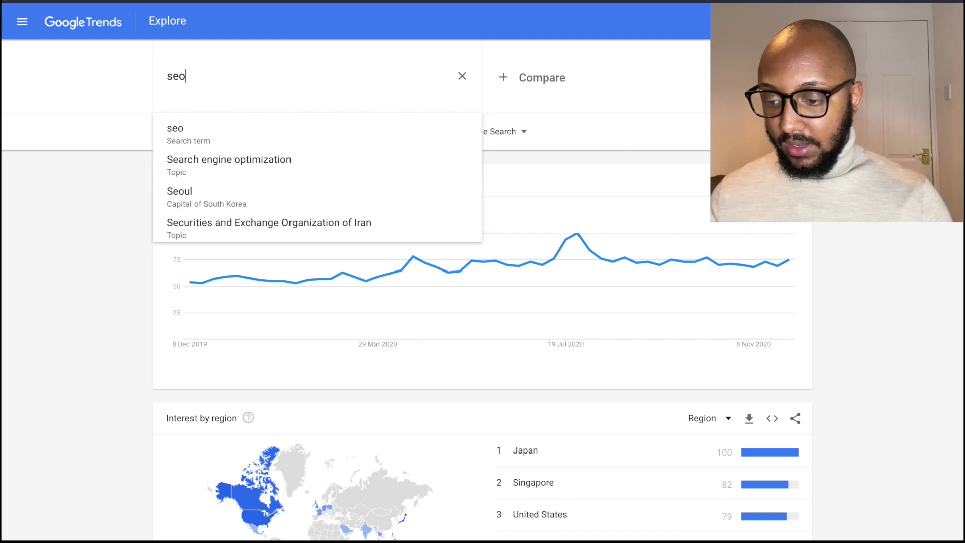
{"action": "key", "text": "Down"}
{"action": "key", "text": "Down"}
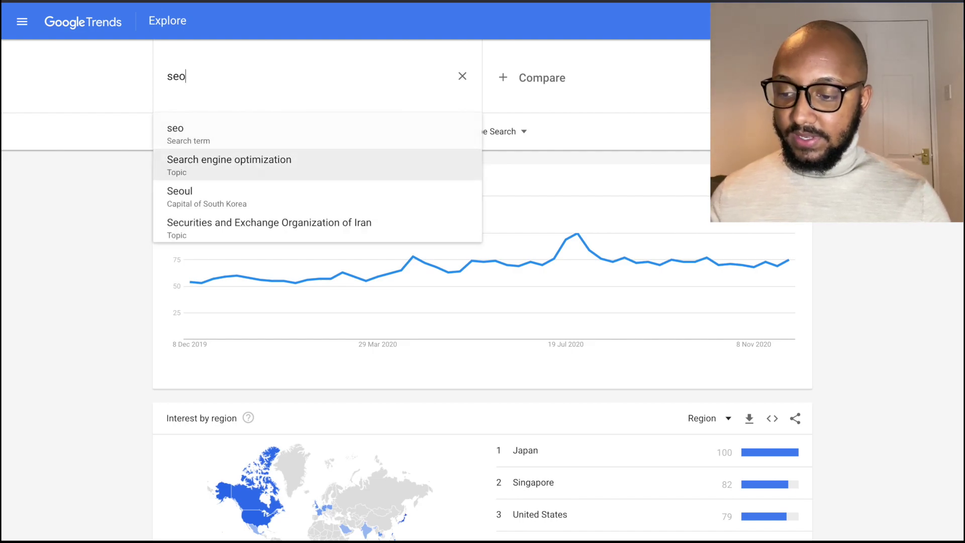
{"action": "key", "text": "Return"}
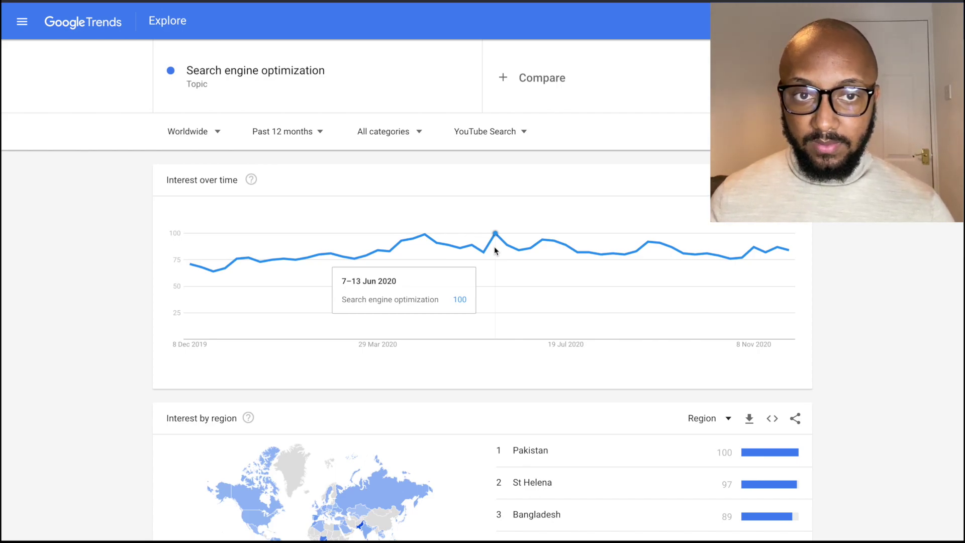
Show the Top related queries for the Search engine optimization topic
{"action": "scroll", "coordinate": [482, 252], "scroll_direction": "down", "scroll_amount": 3}
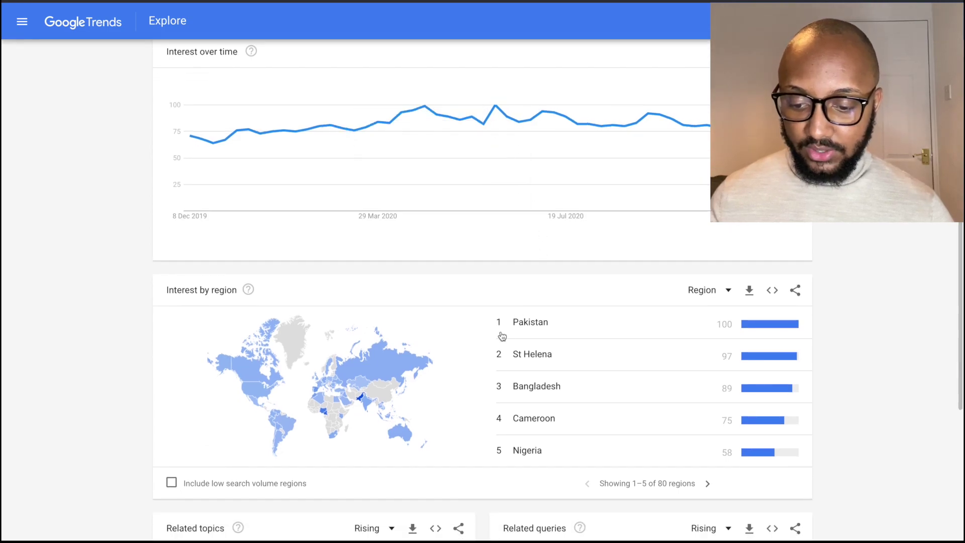
{"action": "scroll", "coordinate": [487, 346], "scroll_direction": "down", "scroll_amount": 4}
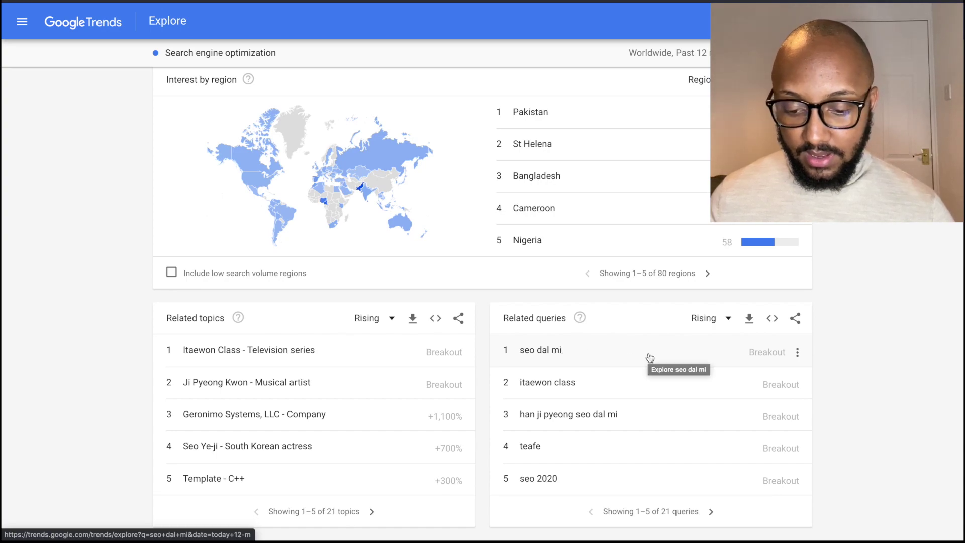
{"action": "left_click", "coordinate": [728, 320]}
{"action": "left_click", "coordinate": [722, 363]}
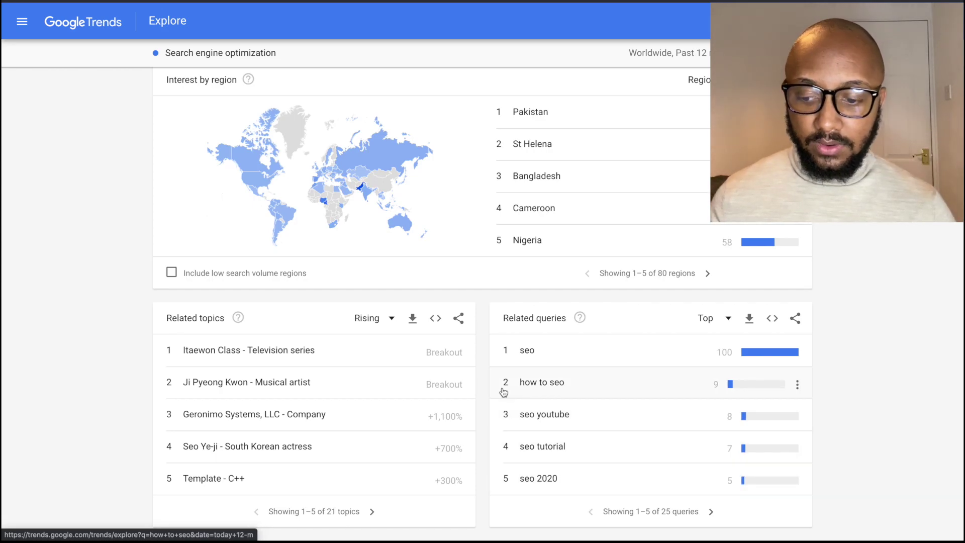
Open an empty comparison term beside the Search engine optimization topic
{"action": "scroll", "coordinate": [424, 323], "scroll_direction": "up", "scroll_amount": 7}
{"action": "left_click", "coordinate": [564, 80]}
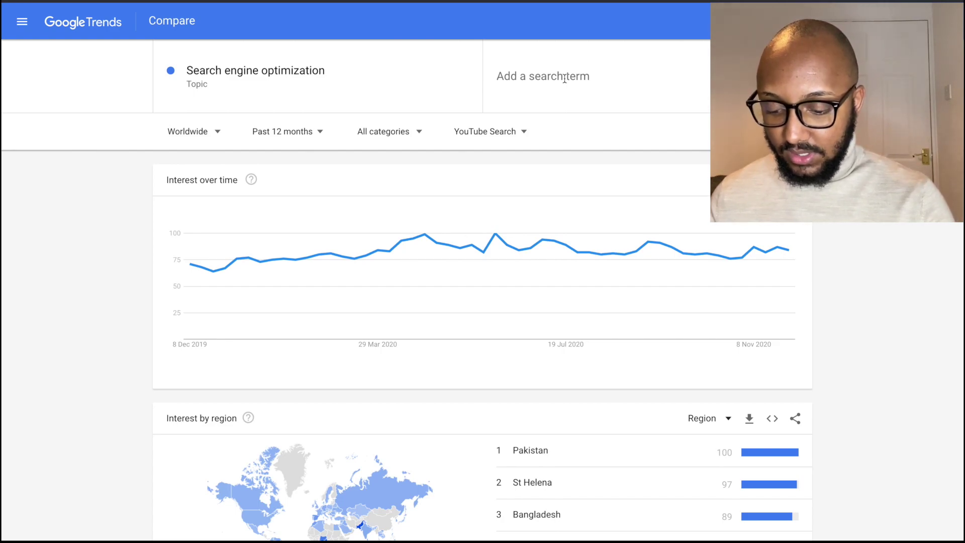
{"action": "type", "text": "digital "}
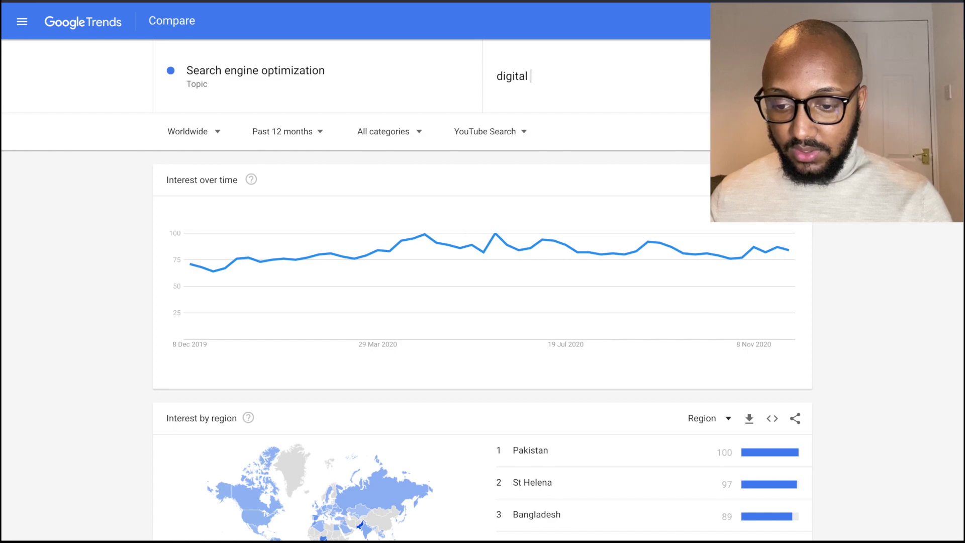
{"action": "type", "text": "m"}
{"action": "key", "text": "BackSpace"}
{"action": "key", "text": "BackSpace"}
{"action": "key", "text": "BackSpace"}
{"action": "key", "text": "BackSpace"}
{"action": "key", "text": "BackSpace"}
{"action": "key", "text": "BackSpace"}
{"action": "key", "text": "BackSpace"}
{"action": "key", "text": "BackSpace"}
{"action": "key", "text": "BackSpace"}
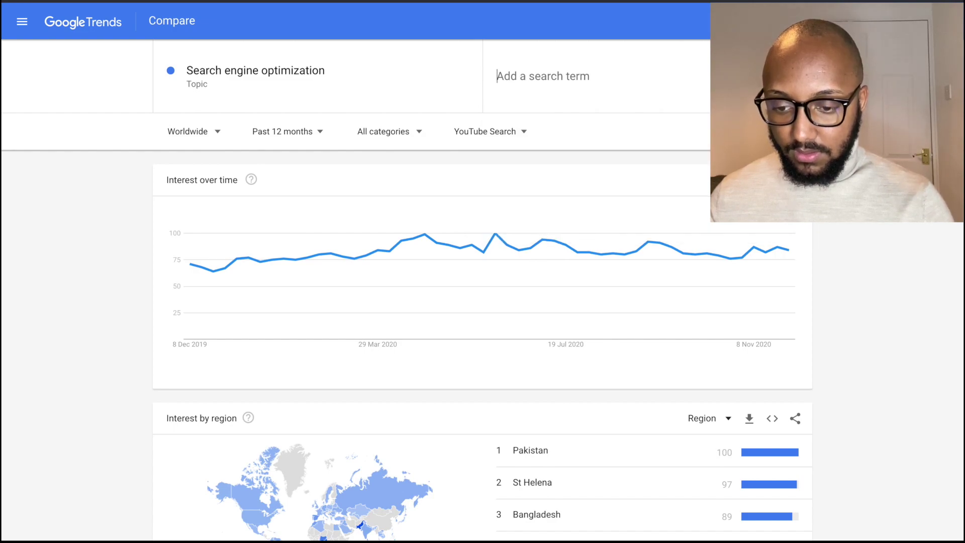
Add the Search engine marketing topic as the comparison and inspect both topics' interest over time
{"action": "type", "text": "search engi"}
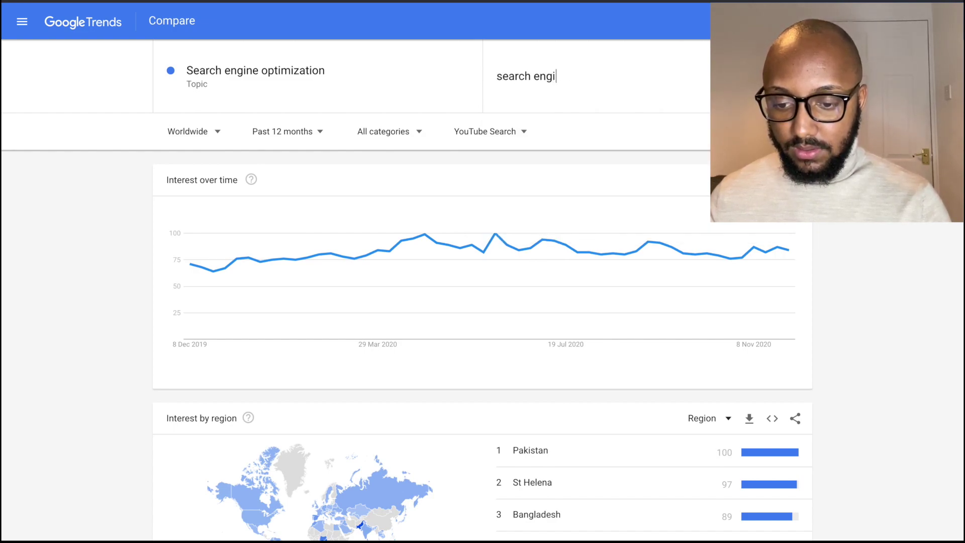
{"action": "type", "text": "ne mar"}
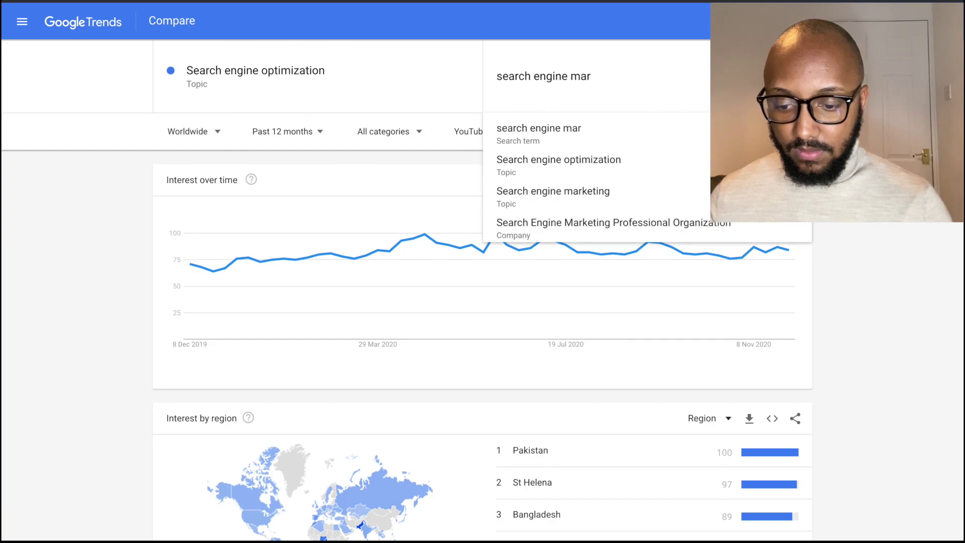
{"action": "type", "text": "k"}
{"action": "left_click", "coordinate": [555, 191]}
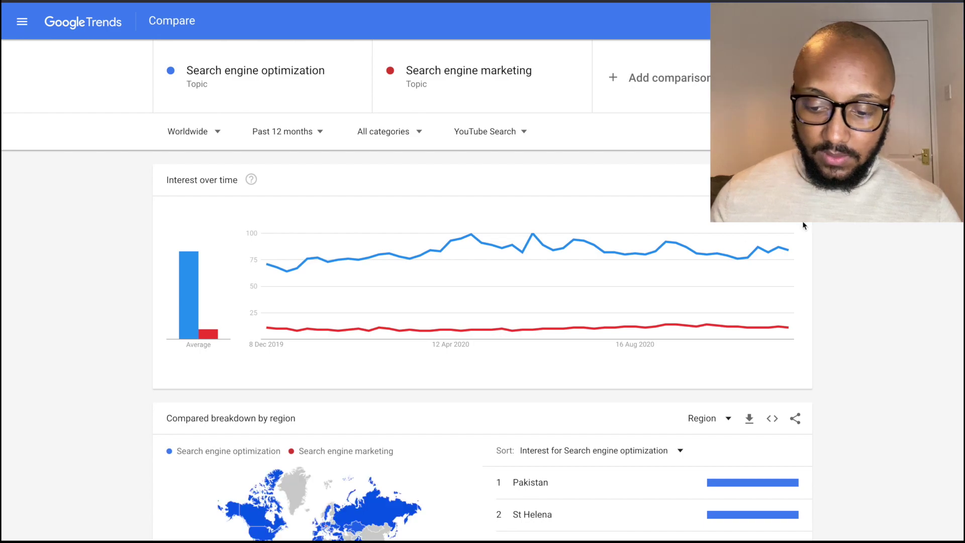
{"action": "mouse_move", "coordinate": [439, 269]}
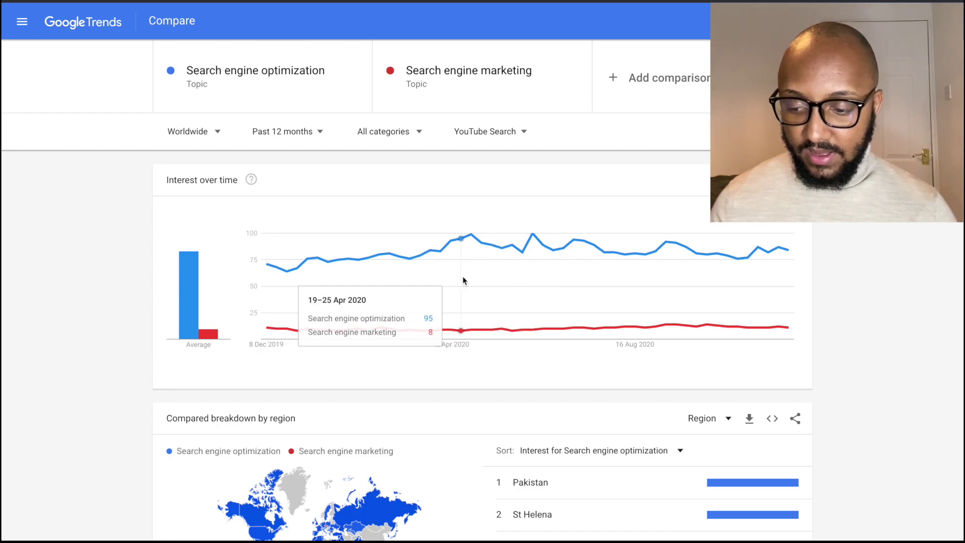
{"action": "scroll", "coordinate": [462, 276], "scroll_direction": "down", "scroll_amount": 1}
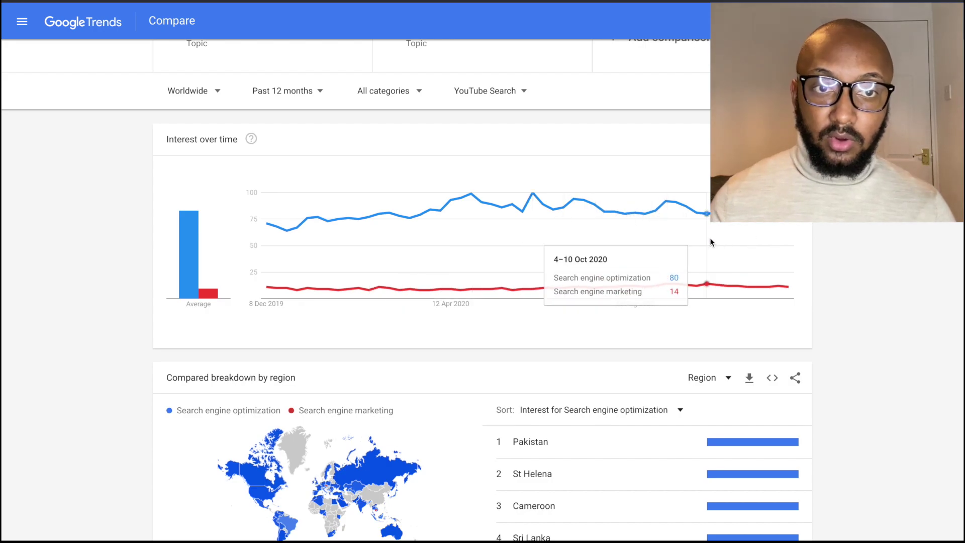
Show the Top related queries for the Search engine marketing topic
{"action": "scroll", "coordinate": [865, 287], "scroll_direction": "down", "scroll_amount": 10}
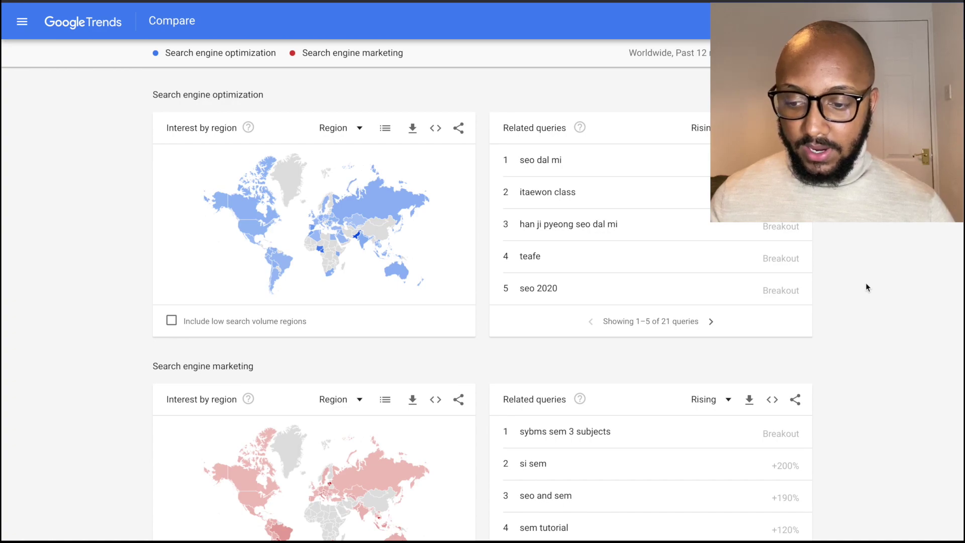
{"action": "scroll", "coordinate": [866, 285], "scroll_direction": "down", "scroll_amount": 1}
{"action": "scroll", "coordinate": [866, 287], "scroll_direction": "down", "scroll_amount": 1}
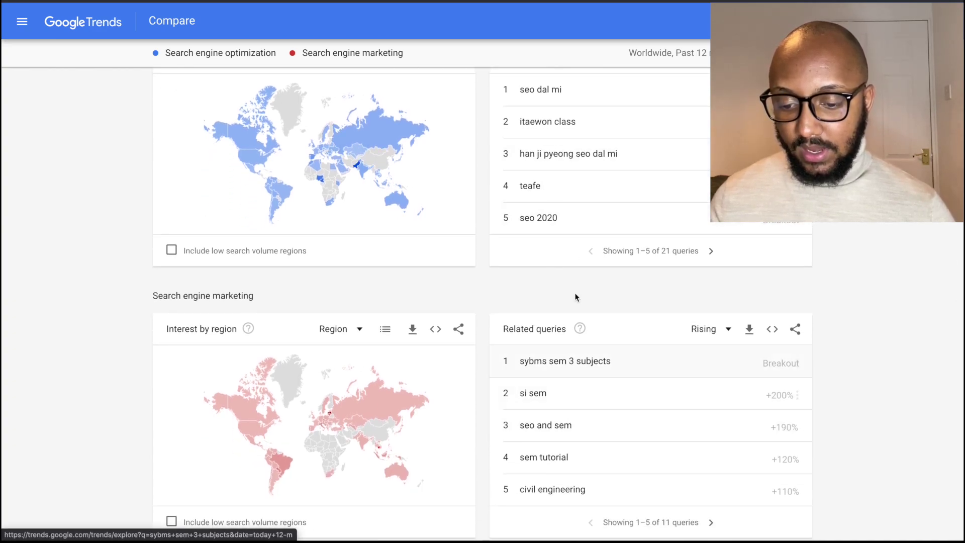
{"action": "scroll", "coordinate": [571, 230], "scroll_direction": "down", "scroll_amount": 1}
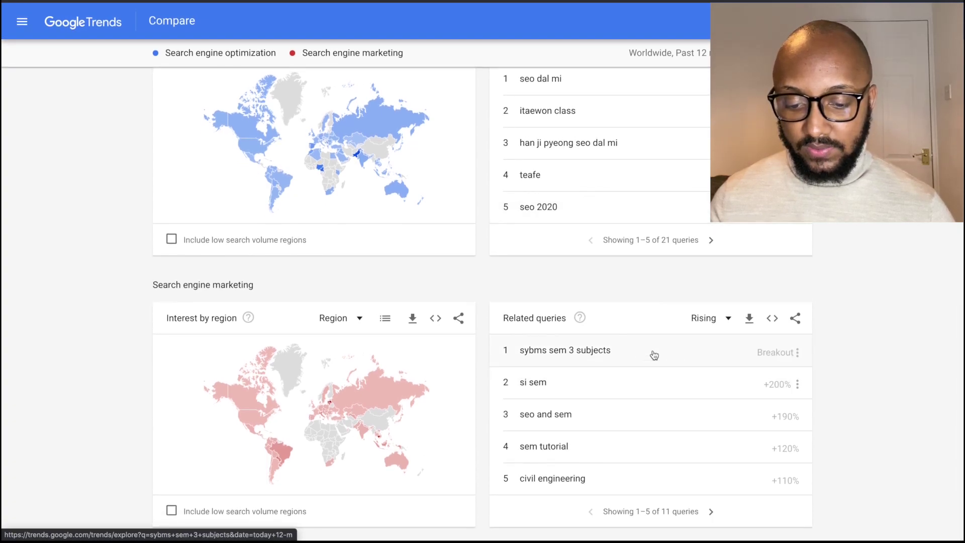
{"action": "left_click", "coordinate": [724, 320]}
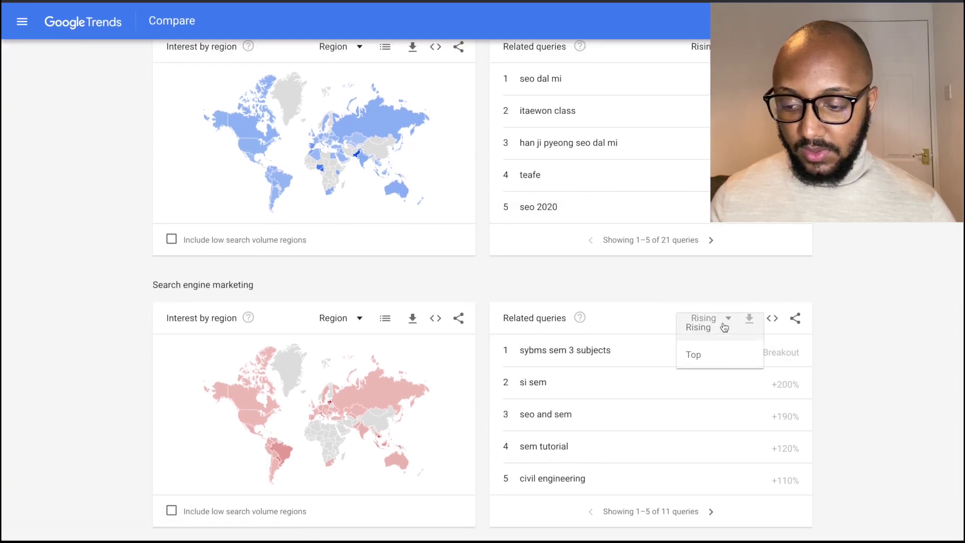
{"action": "left_click", "coordinate": [702, 354]}
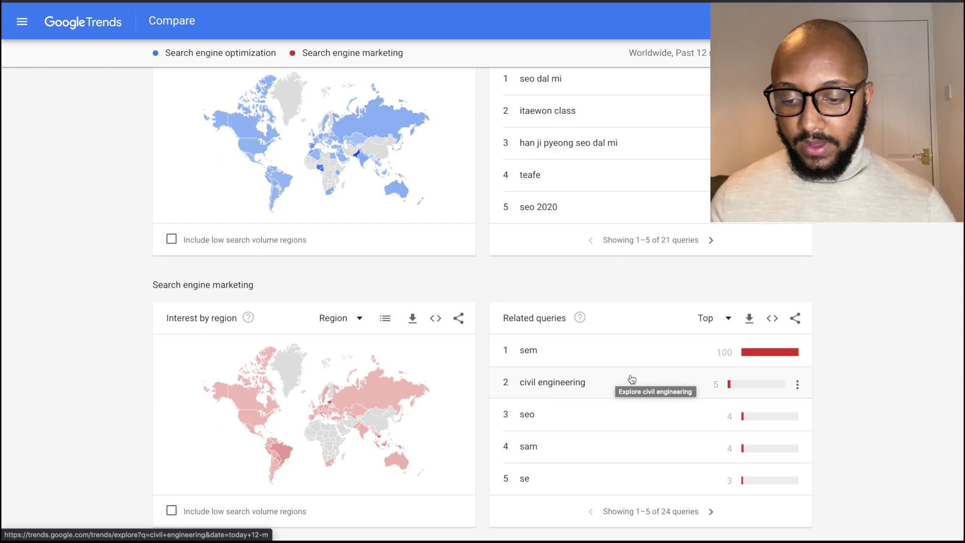
Browse the available categories and filter the comparison by Business & Industrial
{"action": "scroll", "coordinate": [631, 378], "scroll_direction": "up", "scroll_amount": 15}
{"action": "left_click", "coordinate": [382, 132]}
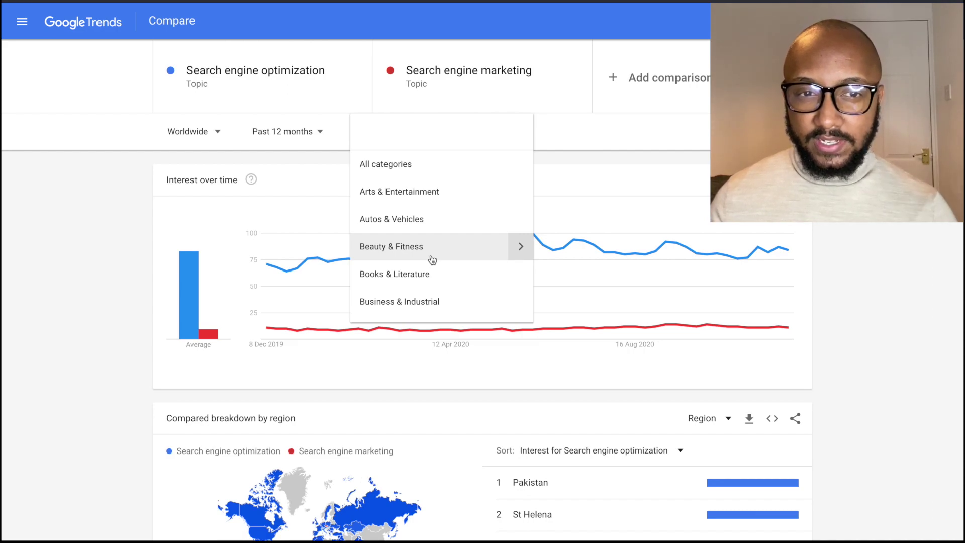
{"action": "scroll", "coordinate": [427, 301], "scroll_direction": "down", "scroll_amount": 3}
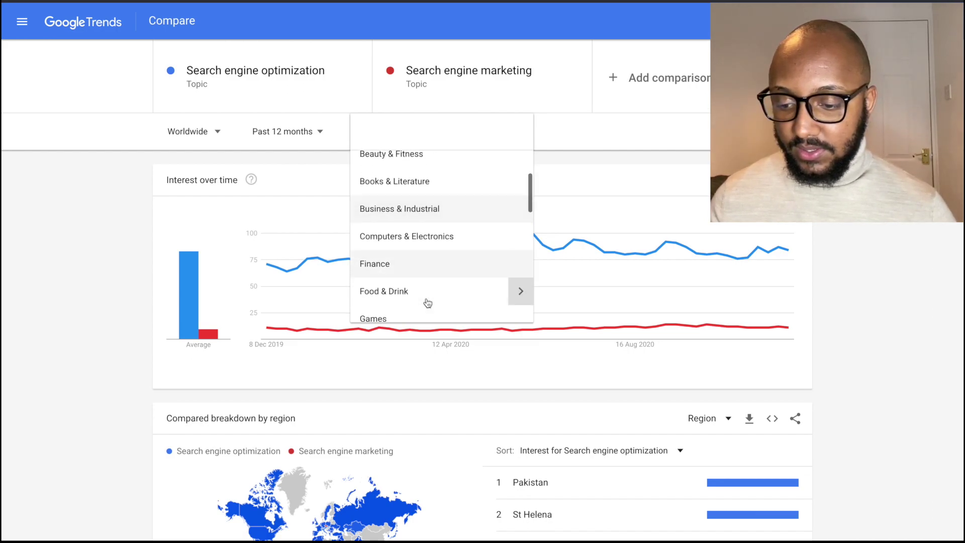
{"action": "scroll", "coordinate": [416, 250], "scroll_direction": "down", "scroll_amount": 3}
{"action": "scroll", "coordinate": [416, 247], "scroll_direction": "down", "scroll_amount": 5}
{"action": "scroll", "coordinate": [417, 248], "scroll_direction": "up", "scroll_amount": 2}
{"action": "scroll", "coordinate": [416, 247], "scroll_direction": "down", "scroll_amount": 3}
{"action": "scroll", "coordinate": [416, 248], "scroll_direction": "down", "scroll_amount": 2}
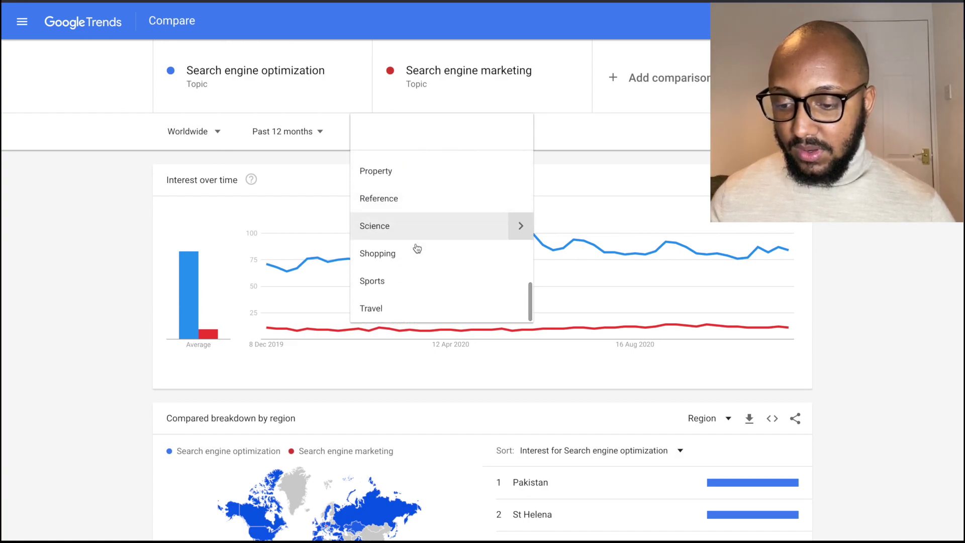
{"action": "scroll", "coordinate": [417, 205], "scroll_direction": "up", "scroll_amount": 8}
{"action": "scroll", "coordinate": [417, 204], "scroll_direction": "up", "scroll_amount": 4}
{"action": "left_click", "coordinate": [416, 246]}
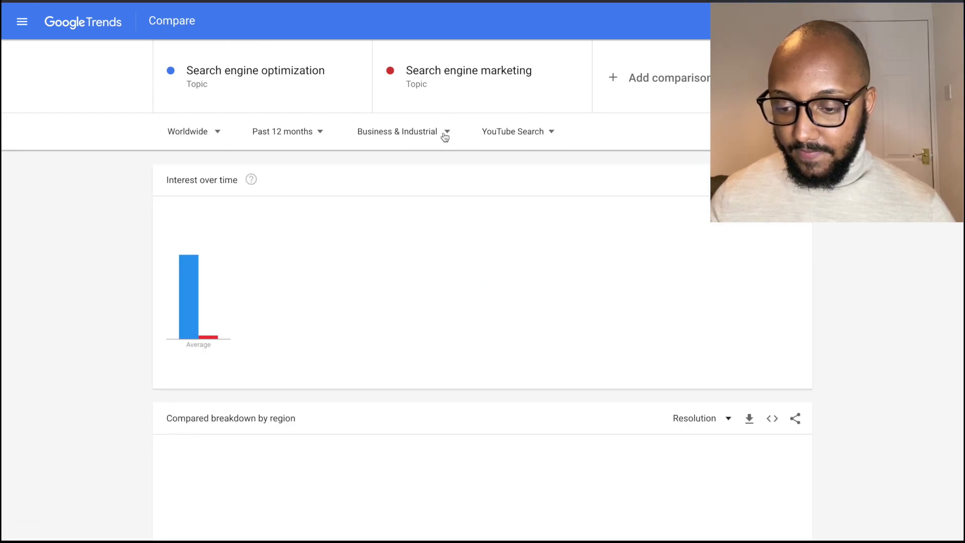
Search the categories for "mark", filter the comparison by Advertising & Marketing, and review both topics' related queries
{"action": "left_click", "coordinate": [444, 132]}
{"action": "scroll", "coordinate": [466, 211], "scroll_direction": "down", "scroll_amount": 3}
{"action": "type", "text": "mark"}
{"action": "left_click", "coordinate": [406, 164]}
{"action": "scroll", "coordinate": [849, 263], "scroll_direction": "down", "scroll_amount": 10}
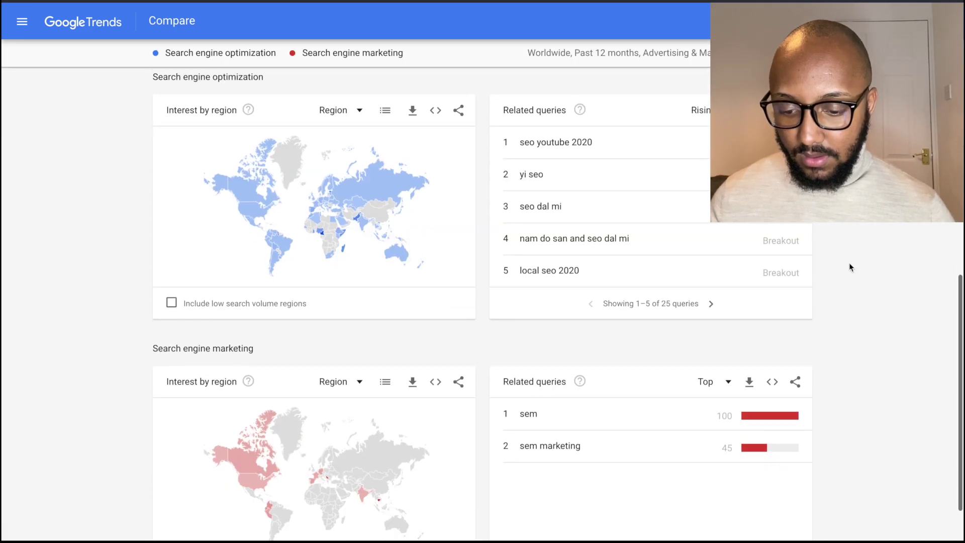
{"action": "scroll", "coordinate": [849, 262], "scroll_direction": "down", "scroll_amount": 2}
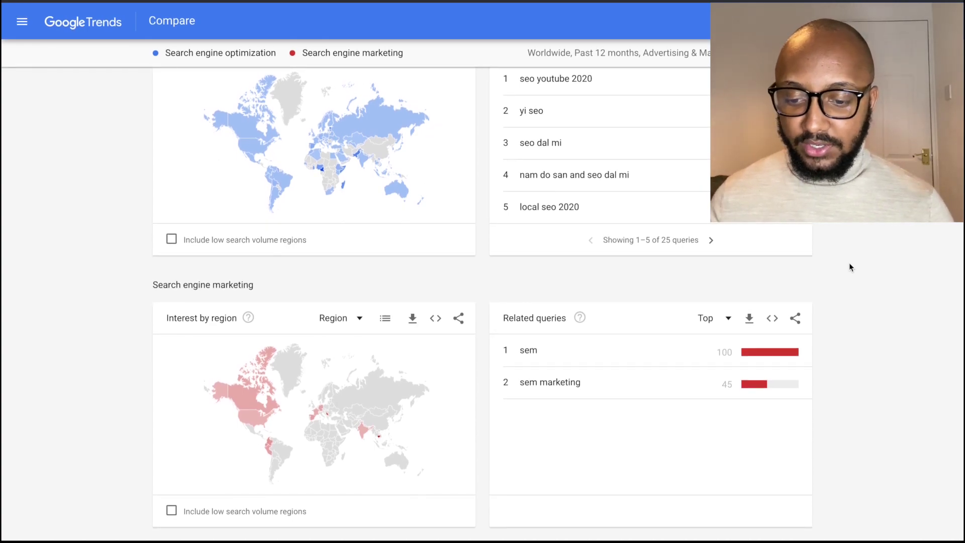
{"action": "scroll", "coordinate": [849, 263], "scroll_direction": "up", "scroll_amount": 1}
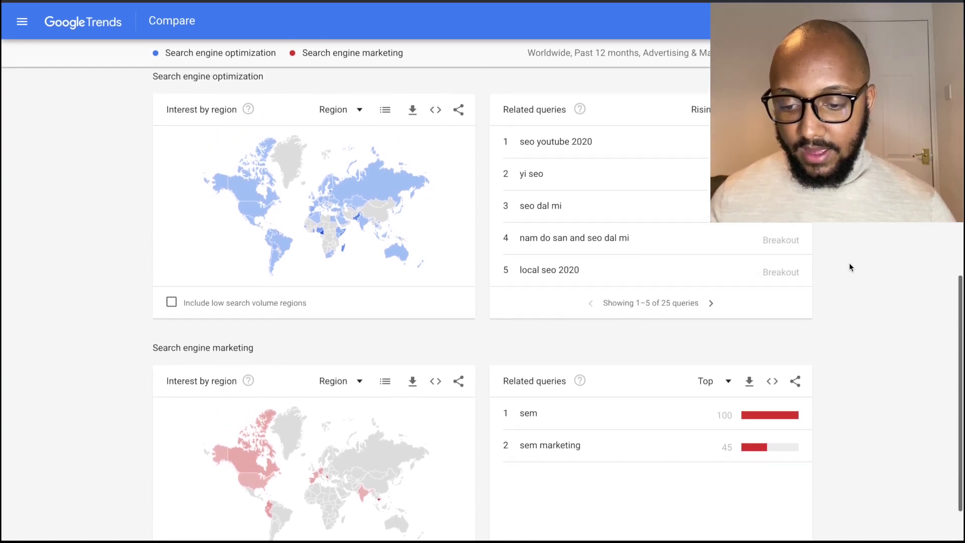
{"action": "scroll", "coordinate": [849, 267], "scroll_direction": "up", "scroll_amount": 1}
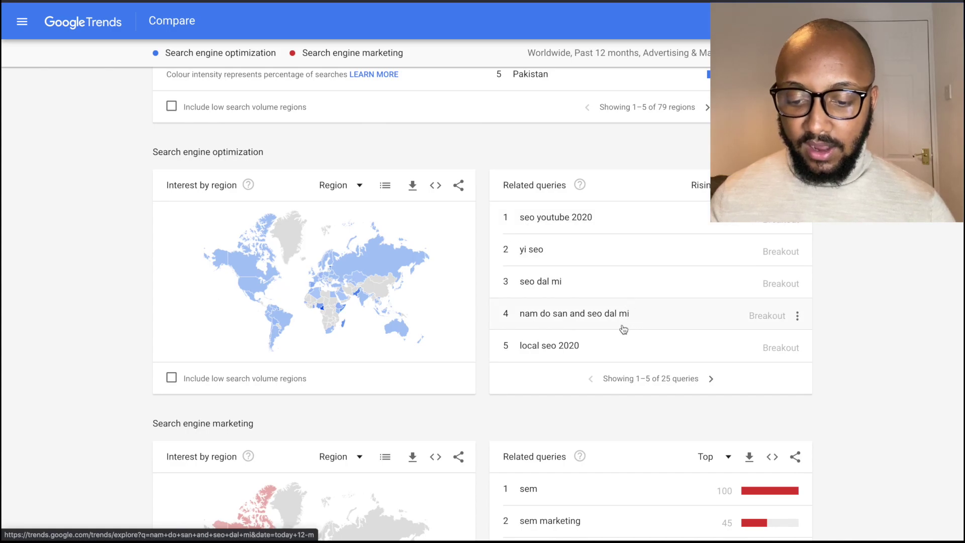
{"action": "scroll", "coordinate": [657, 289], "scroll_direction": "up", "scroll_amount": 1}
{"action": "scroll", "coordinate": [358, 249], "scroll_direction": "down", "scroll_amount": 1}
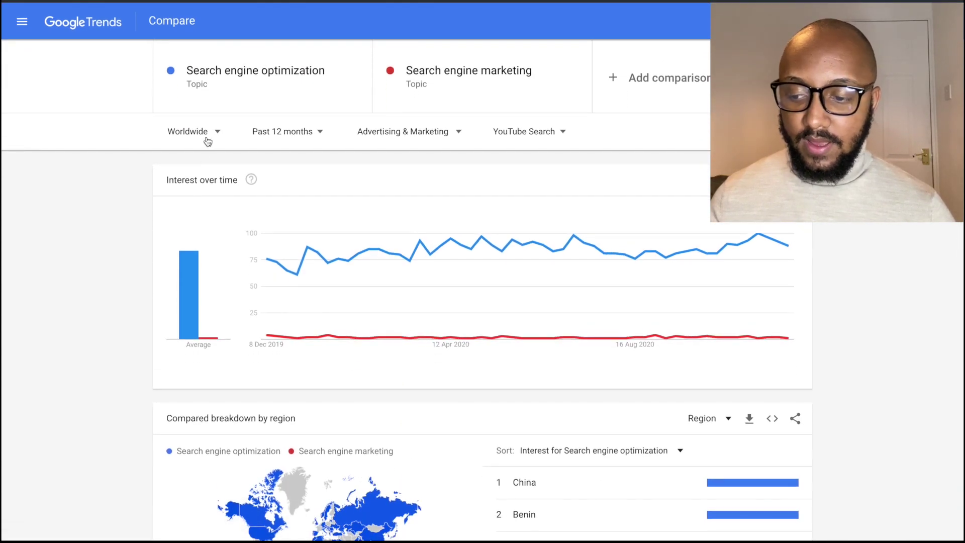
Restrict the comparison to the United Kingdom and review the sub-region interest and related queries of both topics
{"action": "left_click", "coordinate": [187, 135]}
{"action": "type", "text": "united"}
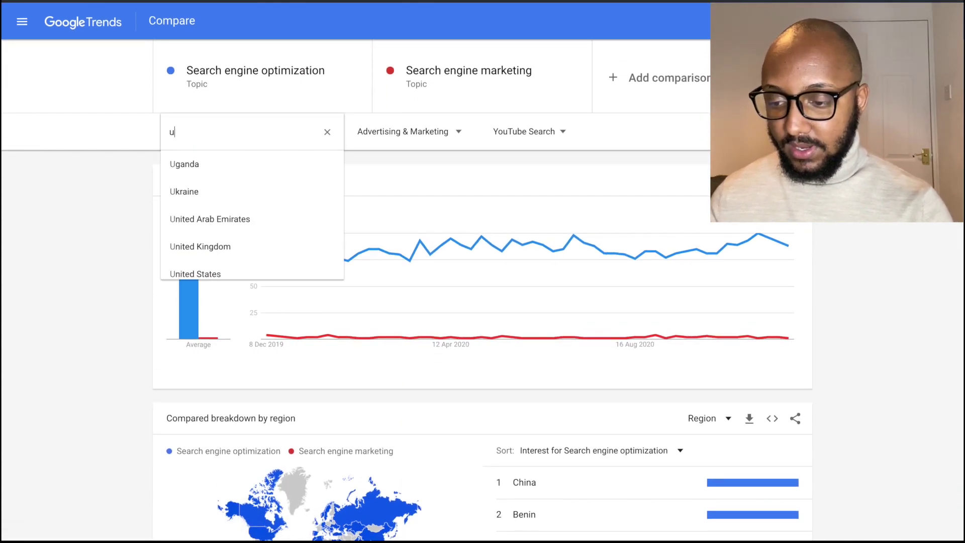
{"action": "left_click", "coordinate": [229, 187]}
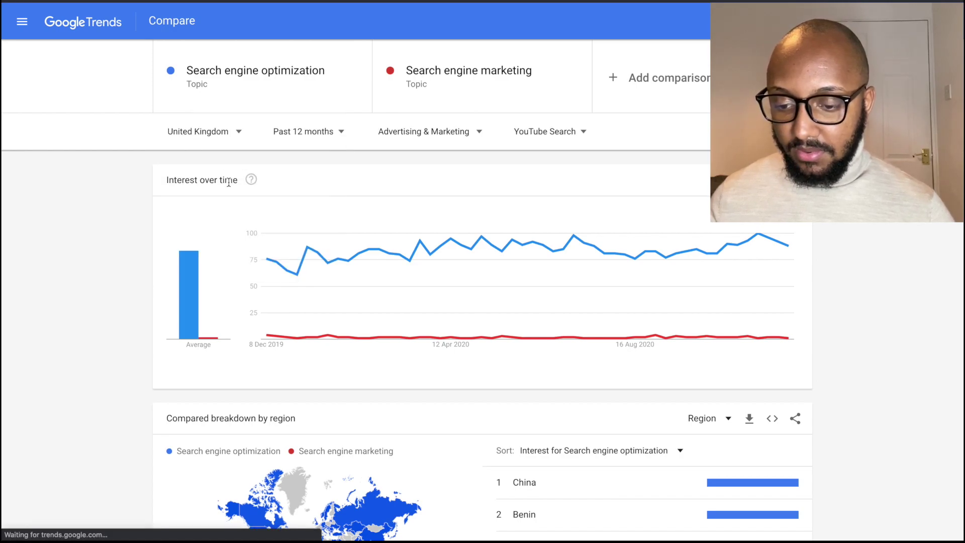
{"action": "scroll", "coordinate": [573, 251], "scroll_direction": "down", "scroll_amount": 2}
{"action": "scroll", "coordinate": [580, 301], "scroll_direction": "down", "scroll_amount": 10}
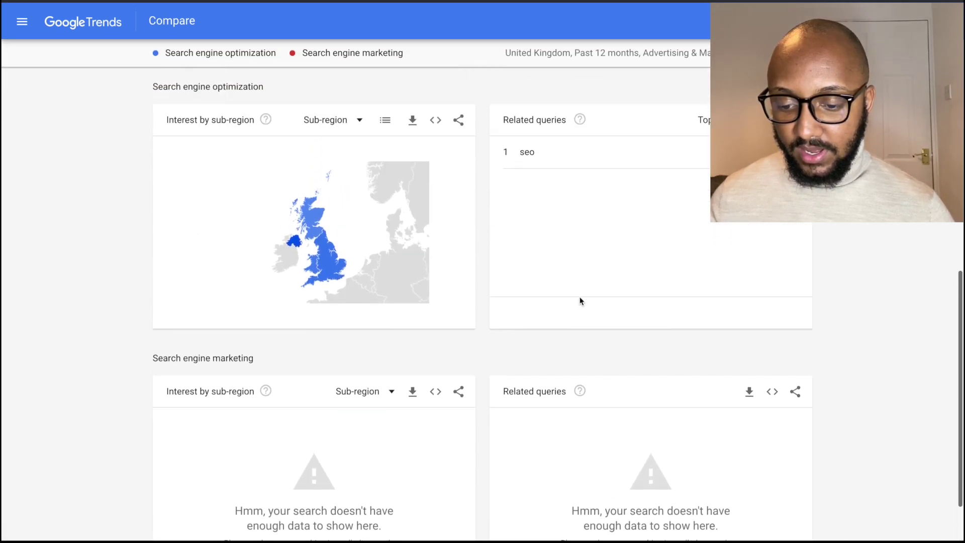
{"action": "scroll", "coordinate": [580, 300], "scroll_direction": "up", "scroll_amount": 1}
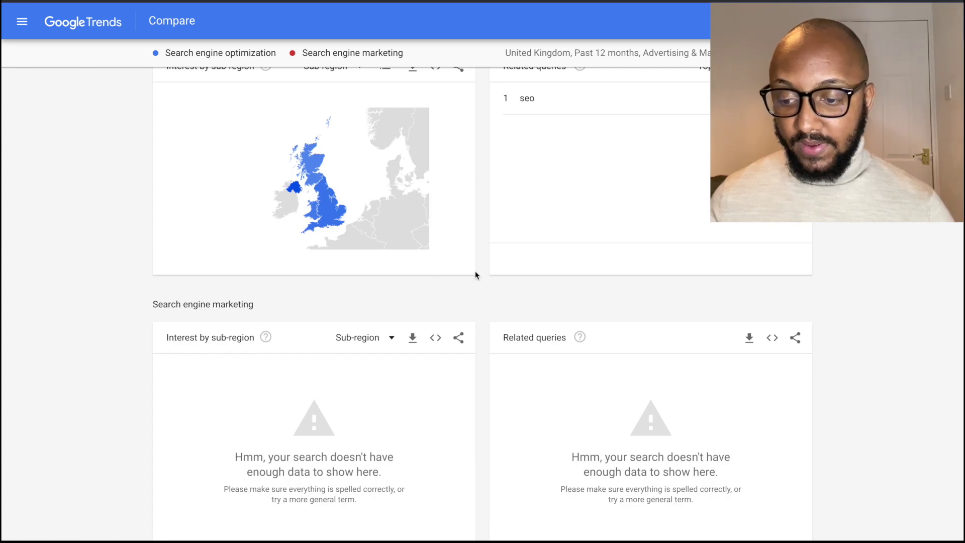
Back out of the Business Services subcategories and reset the category filter to All categories
{"action": "scroll", "coordinate": [475, 271], "scroll_direction": "up", "scroll_amount": 15}
{"action": "scroll", "coordinate": [467, 270], "scroll_direction": "down", "scroll_amount": 1}
{"action": "left_click", "coordinate": [427, 134]}
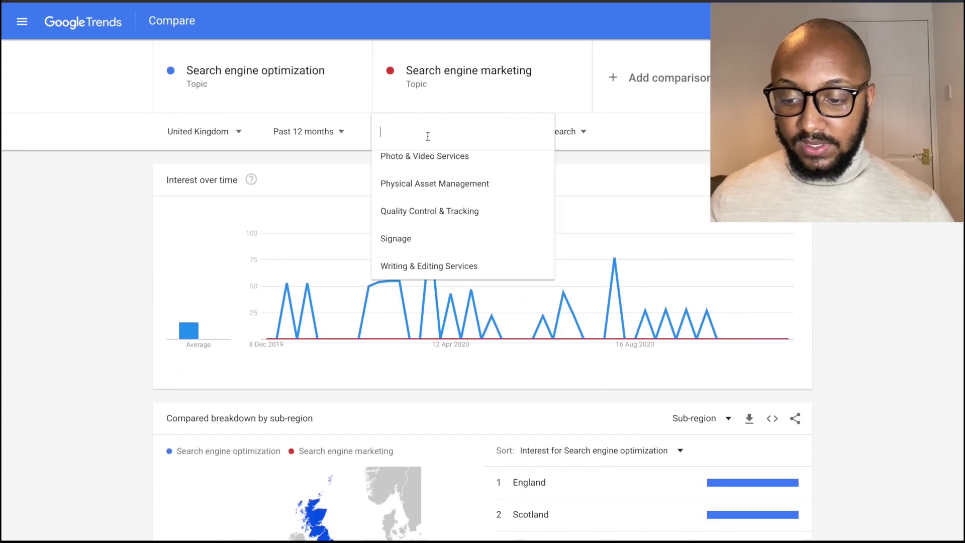
{"action": "scroll", "coordinate": [430, 254], "scroll_direction": "up", "scroll_amount": 5}
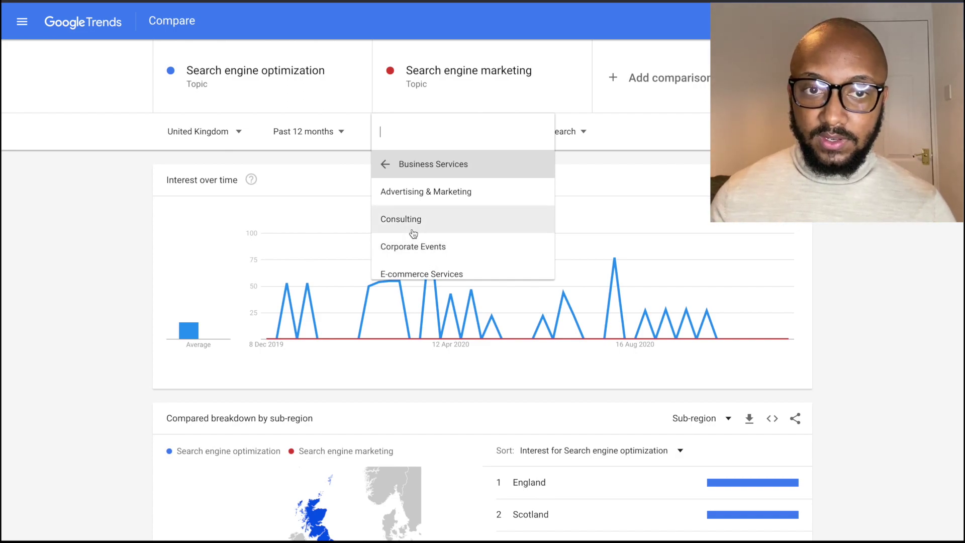
{"action": "left_click", "coordinate": [385, 165]}
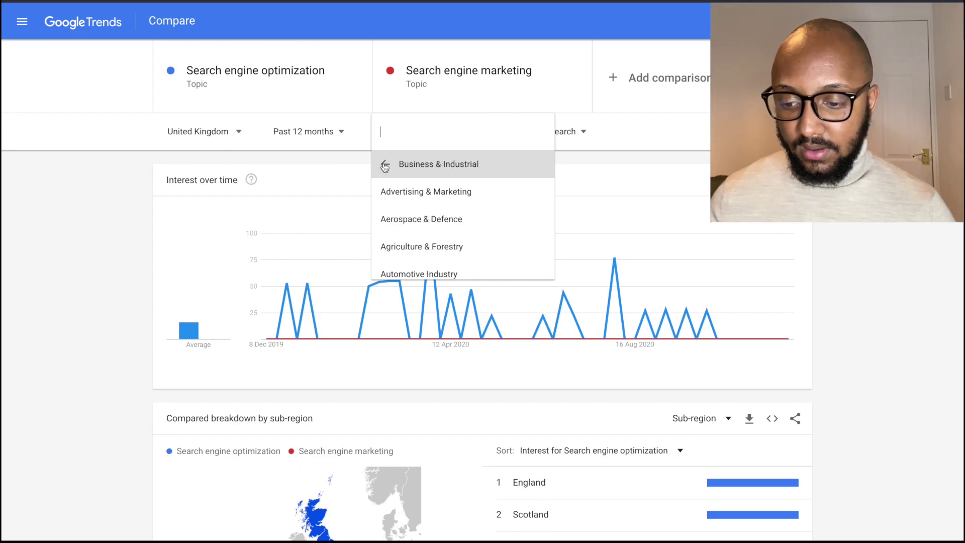
{"action": "left_click", "coordinate": [393, 167]}
{"action": "left_click", "coordinate": [397, 165]}
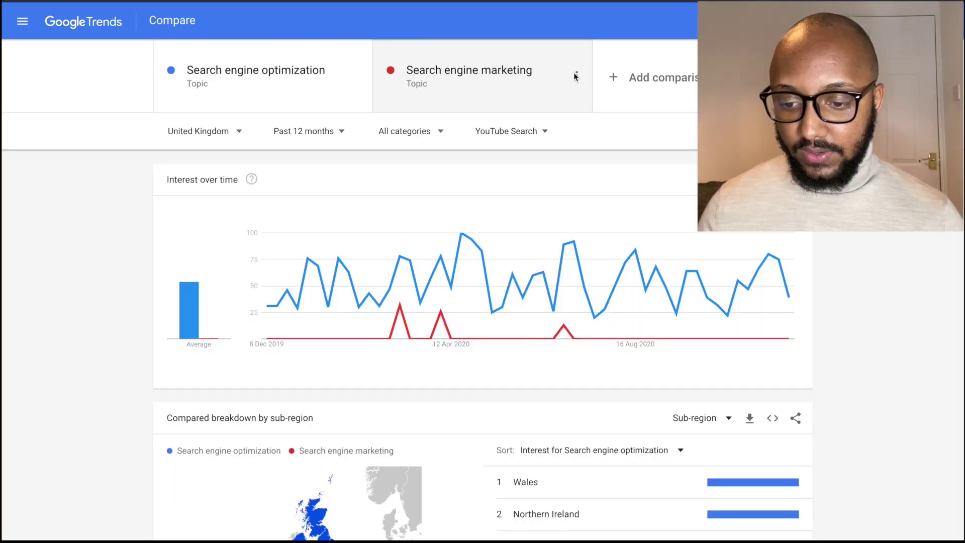
Remove the Search engine marketing topic from the comparison and set the region to Worldwide
{"action": "left_click", "coordinate": [576, 75]}
{"action": "left_click", "coordinate": [528, 75]}
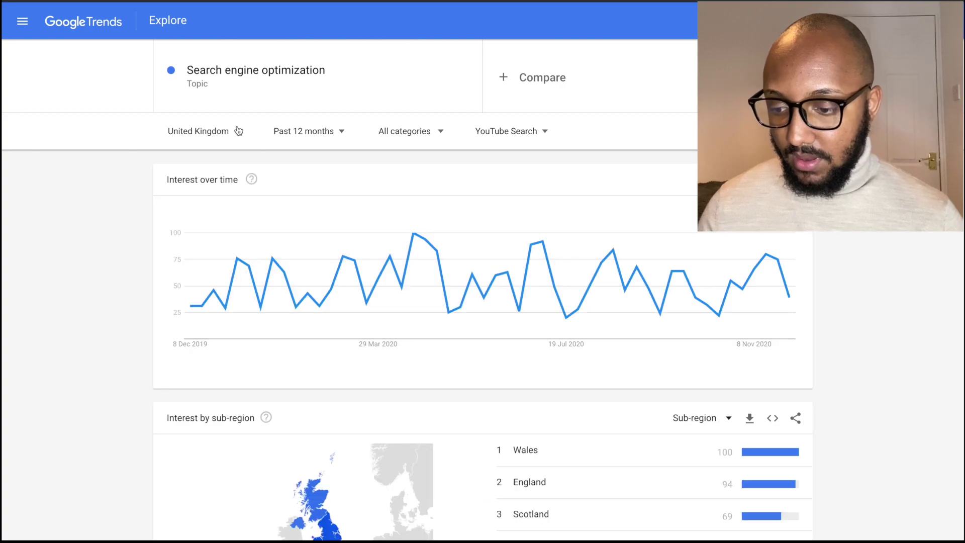
{"action": "left_click", "coordinate": [235, 130]}
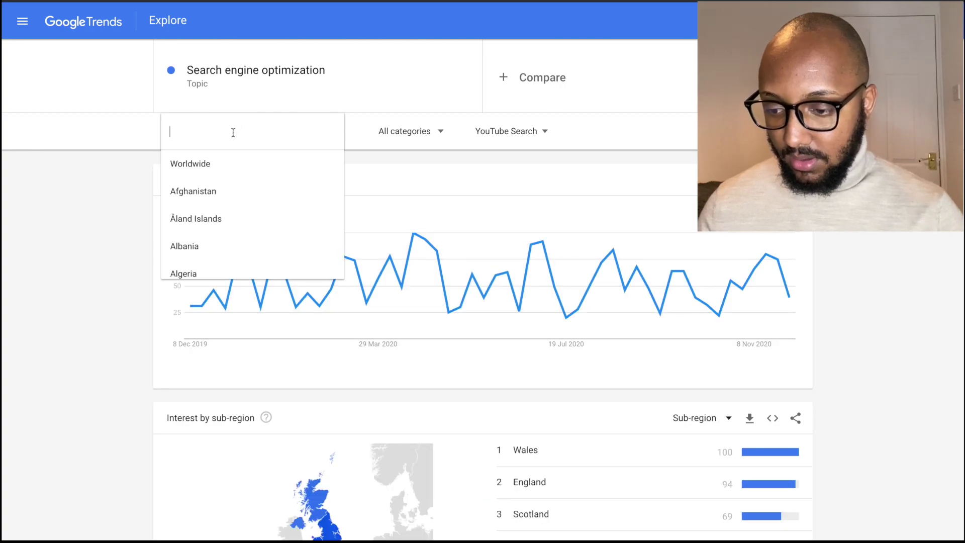
{"action": "left_click", "coordinate": [208, 164]}
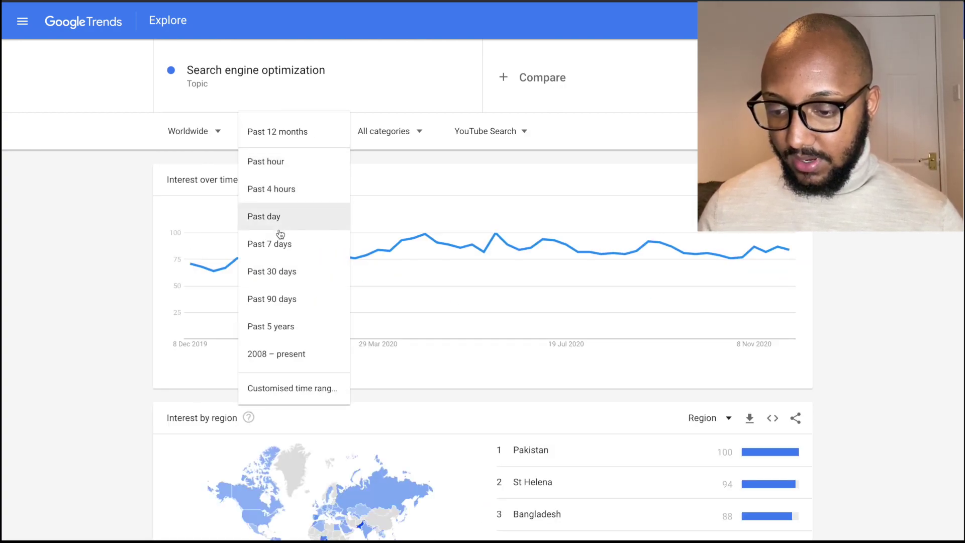
Set the time range to Past 7 days and review the Search engine optimization topic's interest data
{"action": "left_click", "coordinate": [281, 243]}
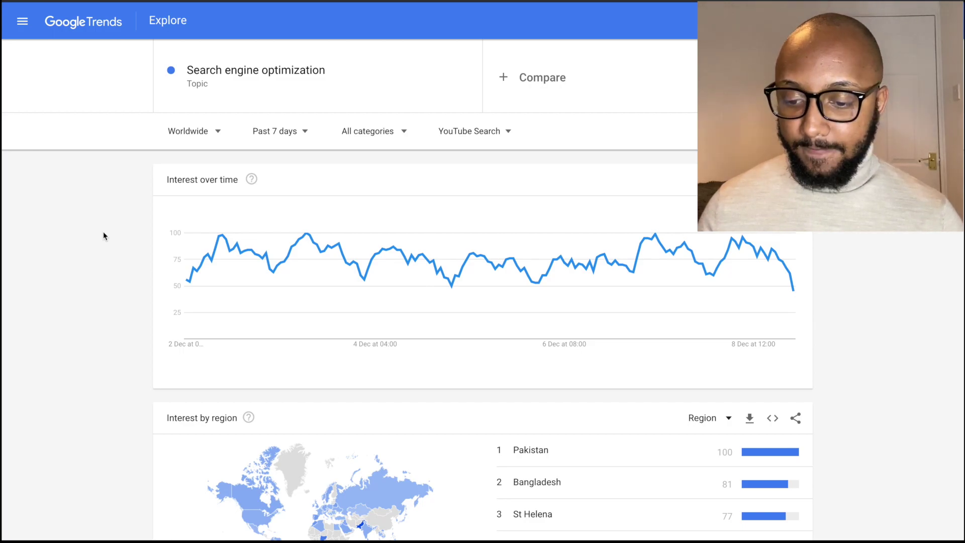
{"action": "scroll", "coordinate": [104, 235], "scroll_direction": "down", "scroll_amount": 6}
{"action": "scroll", "coordinate": [487, 328], "scroll_direction": "up", "scroll_amount": 6}
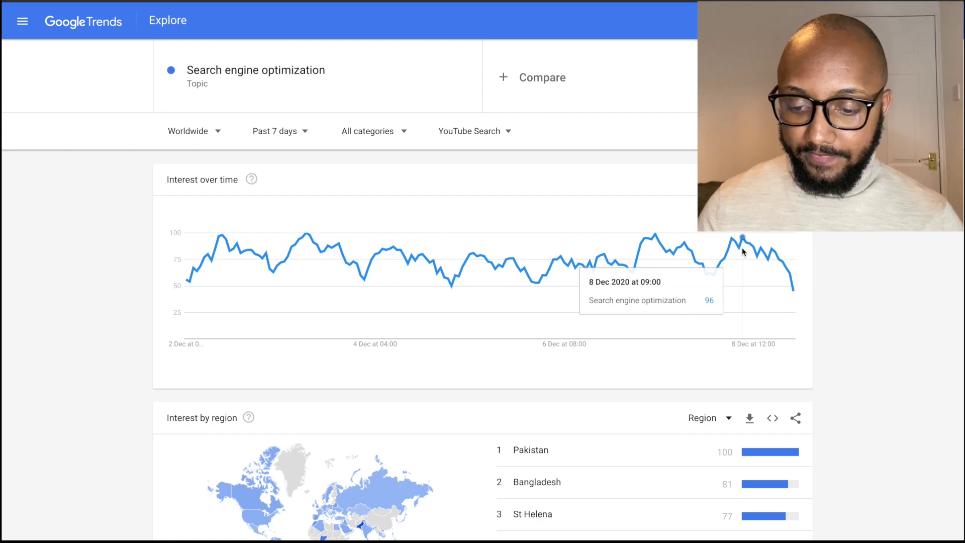
Replace the Search engine optimization topic with the search term "attack on titan reaction"
{"action": "left_click", "coordinate": [347, 82]}
{"action": "type", "text": "at"}
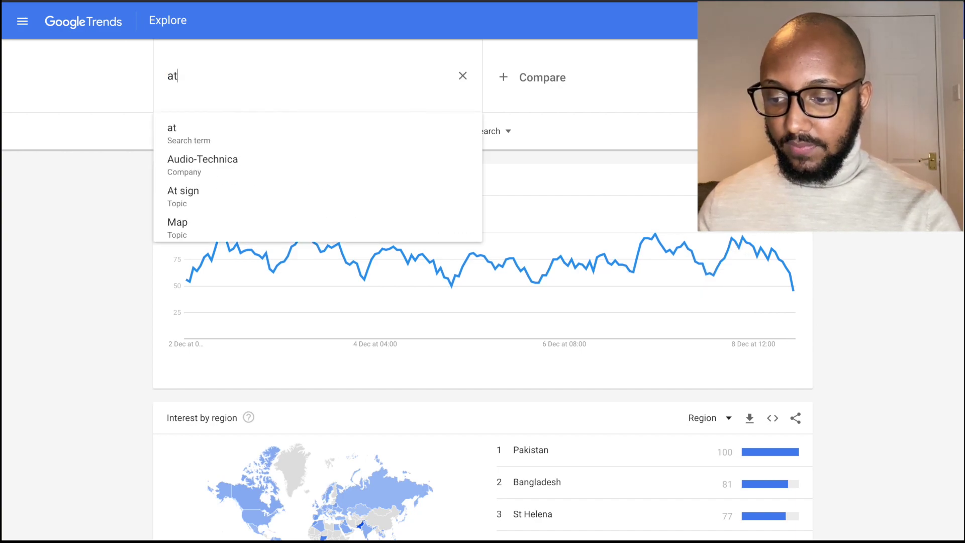
{"action": "type", "text": "tack on titan reaction"}
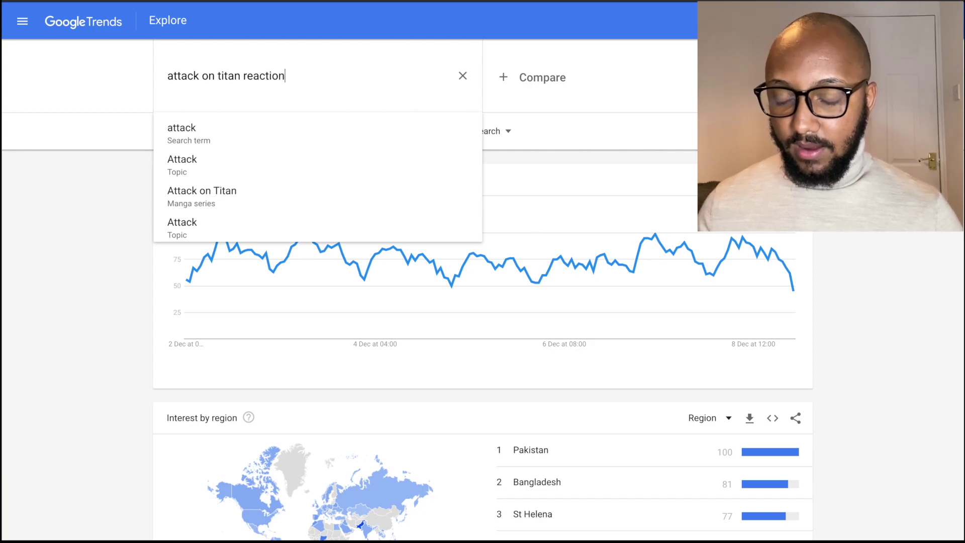
{"action": "key", "text": "Return"}
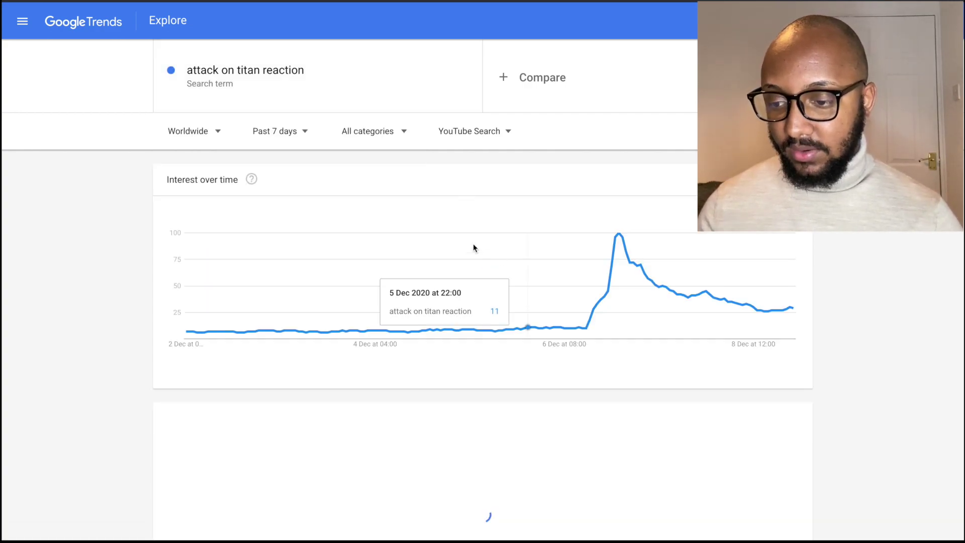